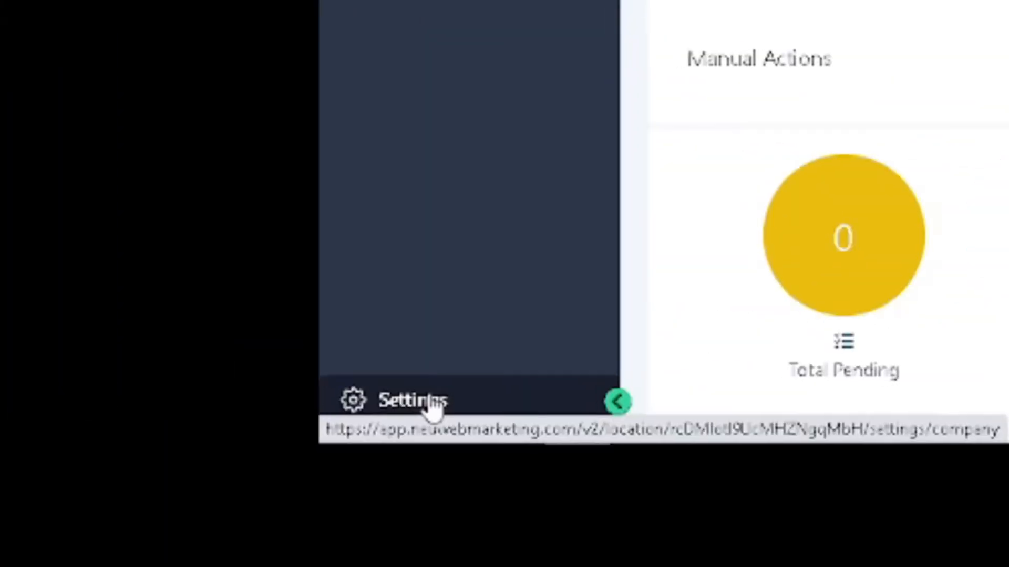
Step: Open the pipeline settings and create a new pipeline named "Sales Pipelines"
{"action": "left_click", "coordinate": [428, 405]}
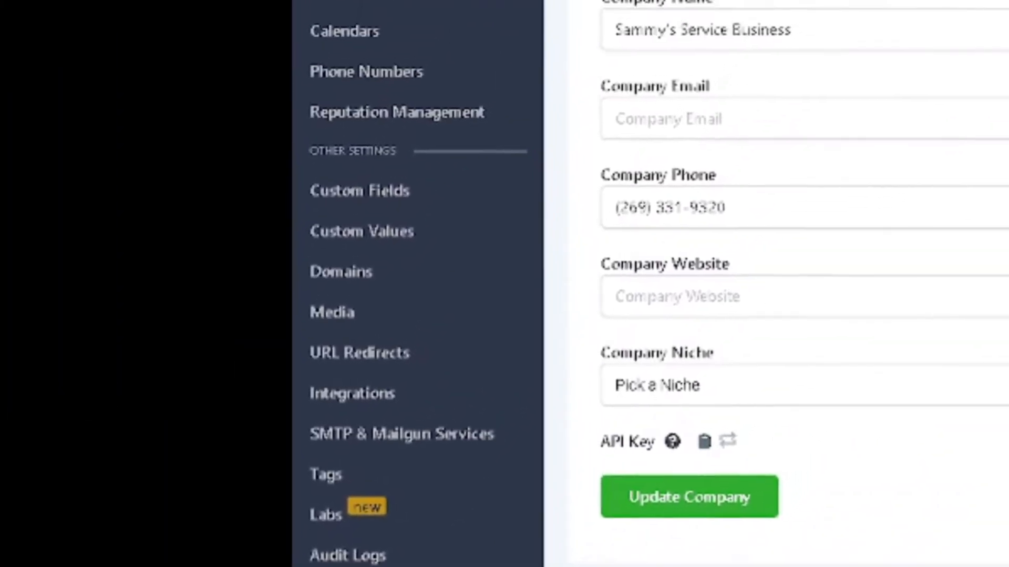
{"action": "left_click", "coordinate": [298, 187]}
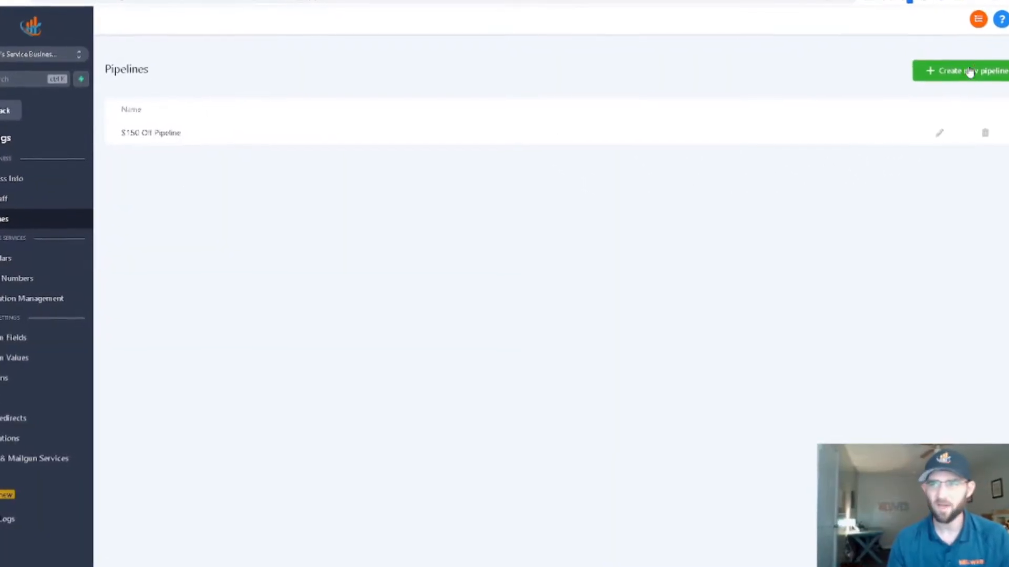
{"action": "left_click", "coordinate": [956, 70]}
{"action": "left_click", "coordinate": [473, 90]}
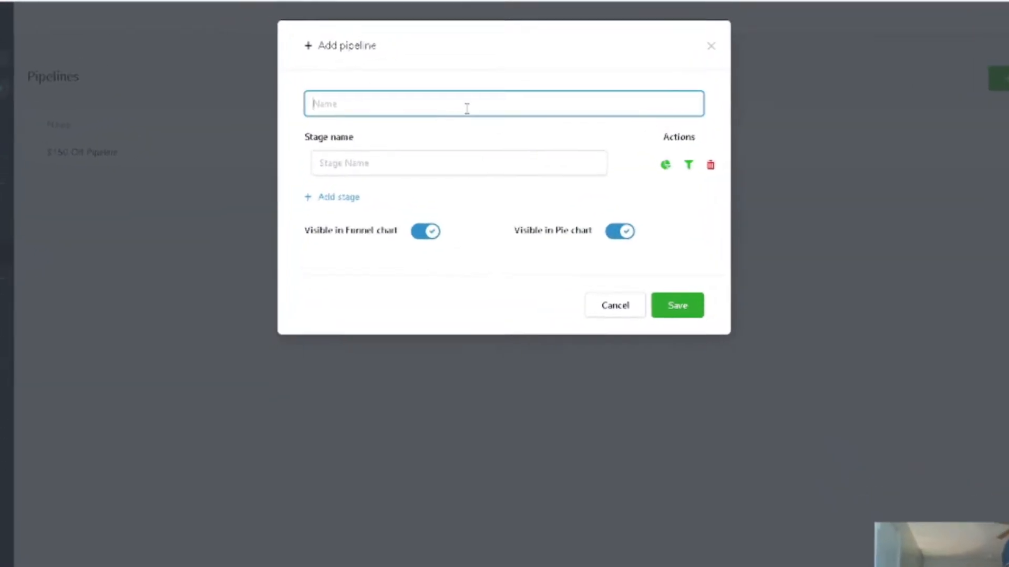
{"action": "type", "text": "Sales Pip"}
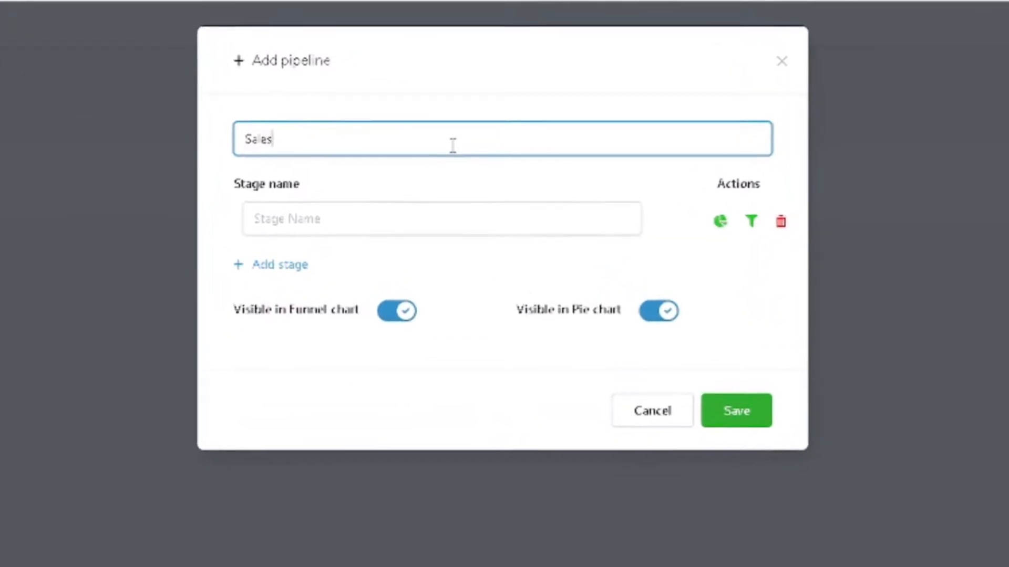
{"action": "type", "text": "eline"}
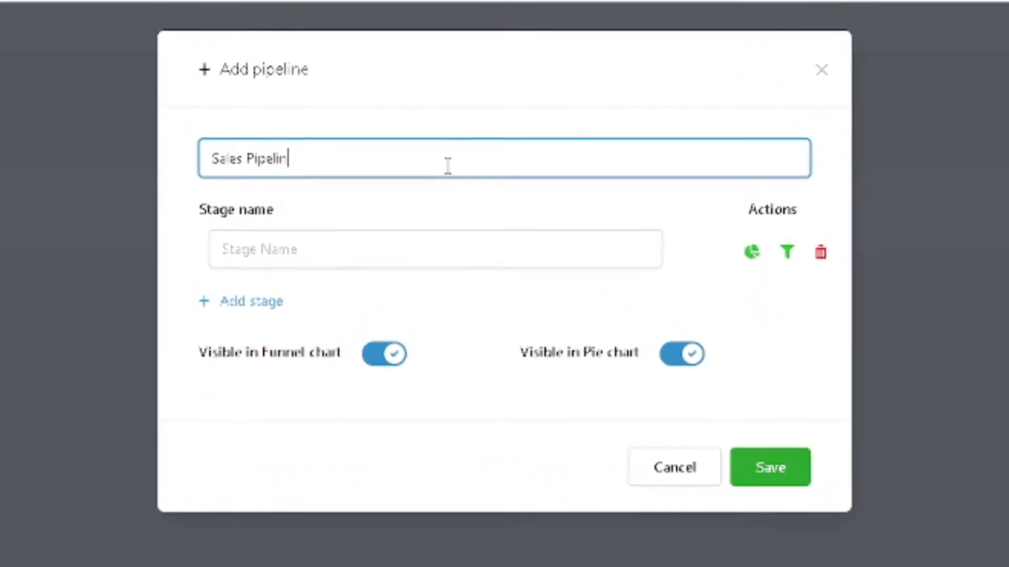
{"action": "type", "text": "s"}
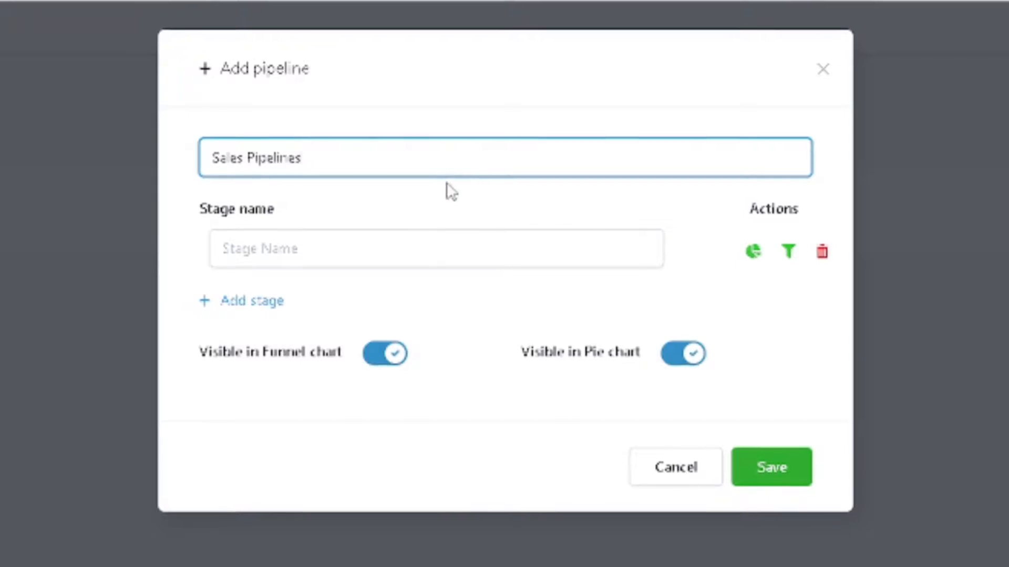
Step: Name the first stage of the new pipeline "New Leads"
{"action": "left_click", "coordinate": [386, 241]}
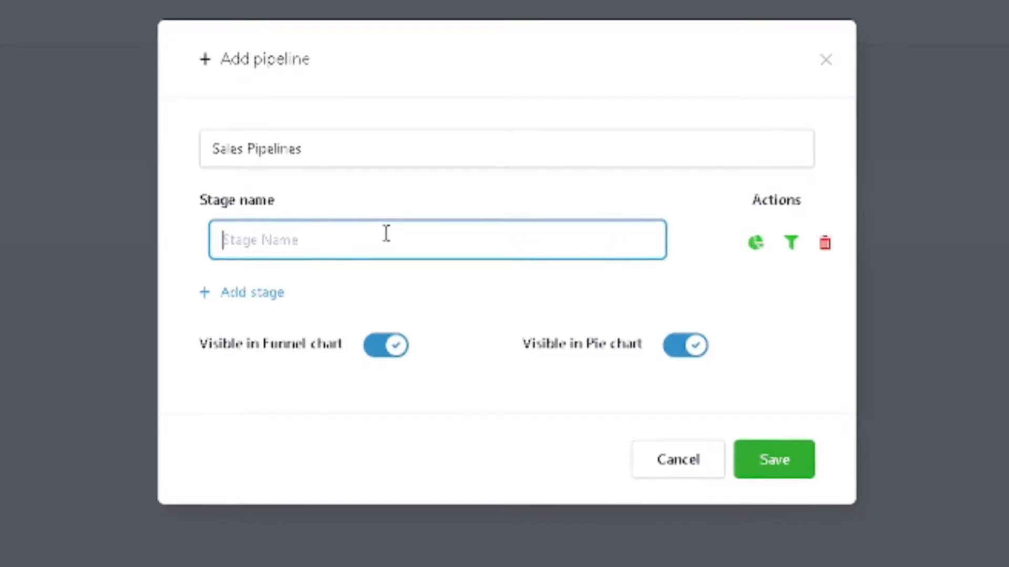
{"action": "type", "text": "New"}
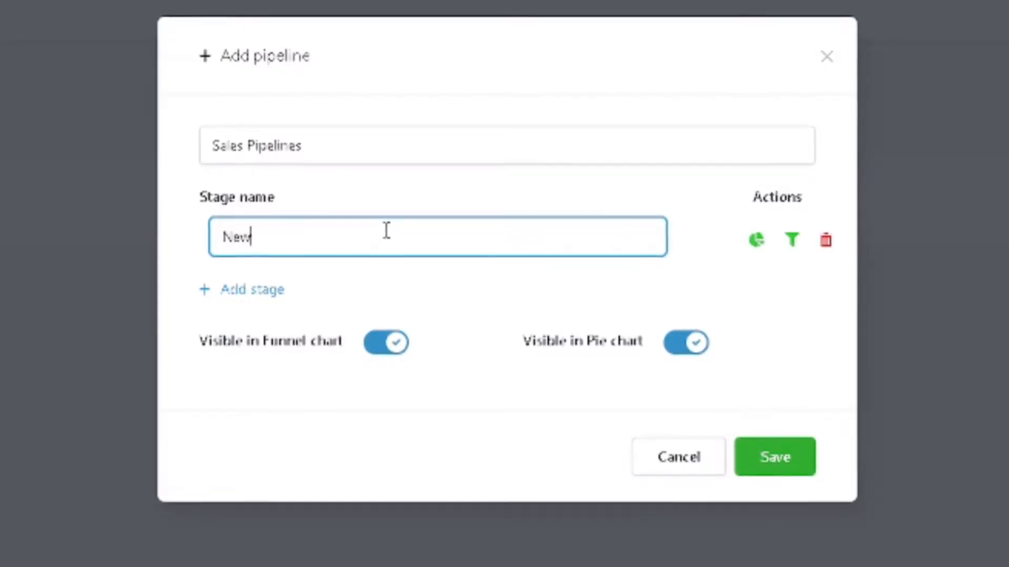
{"action": "type", "text": " Leads"}
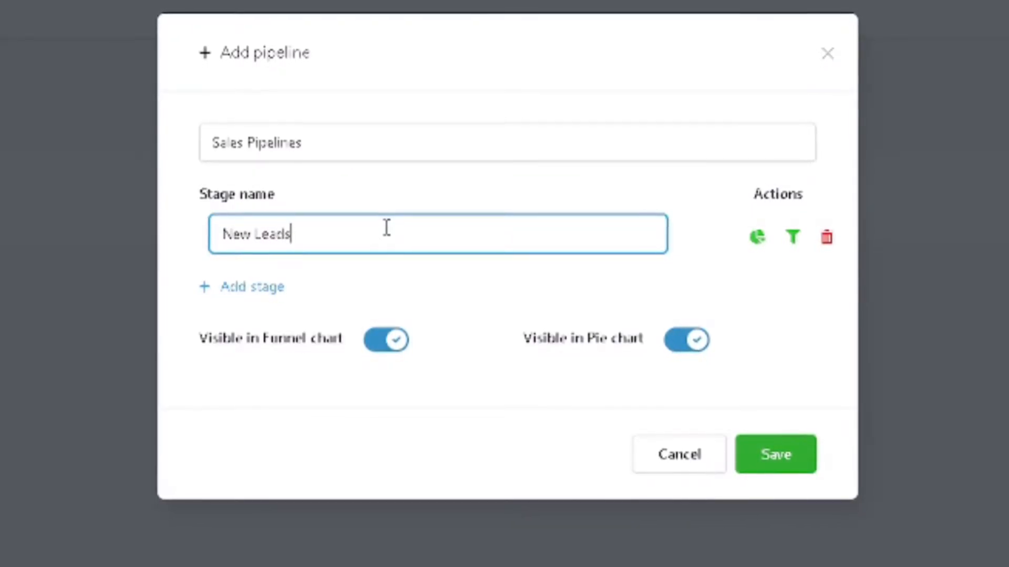
Step: Add a second stage named "Follow Ups (HOT LEADS)" below New Leads
{"action": "left_click", "coordinate": [238, 287]}
{"action": "left_click", "coordinate": [280, 284]}
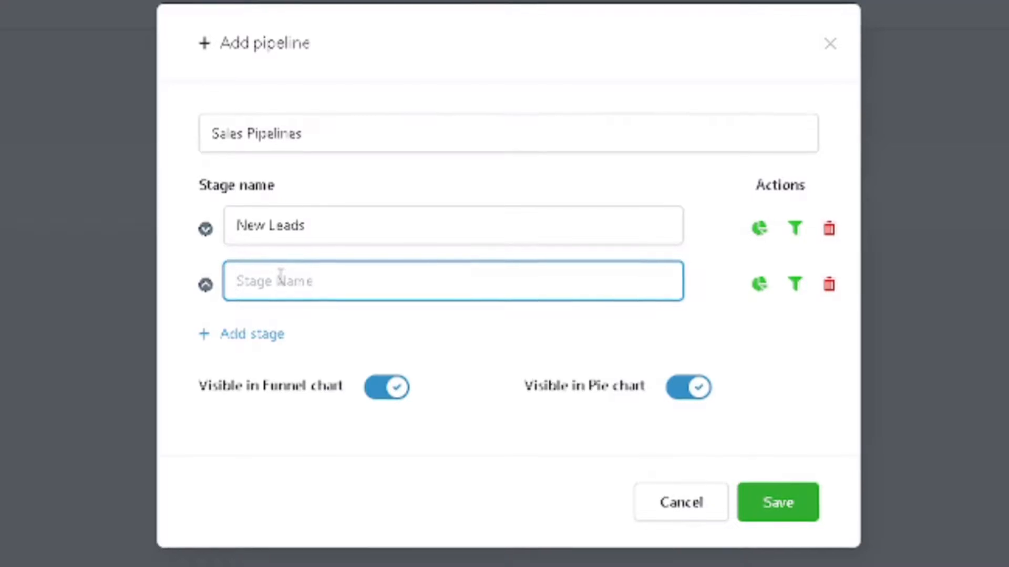
{"action": "type", "text": "Follow Ups"}
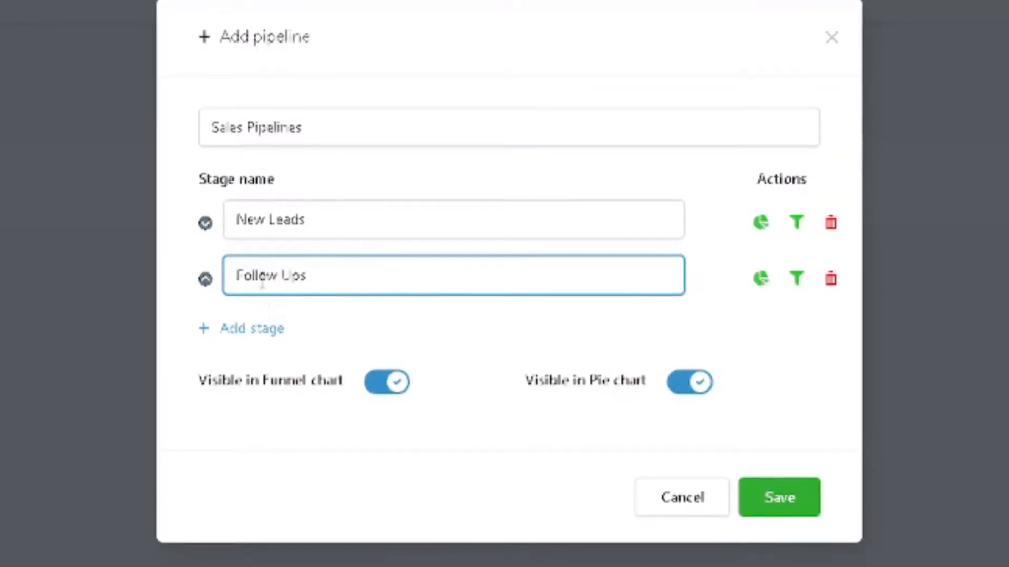
{"action": "type", "text": " (H"}
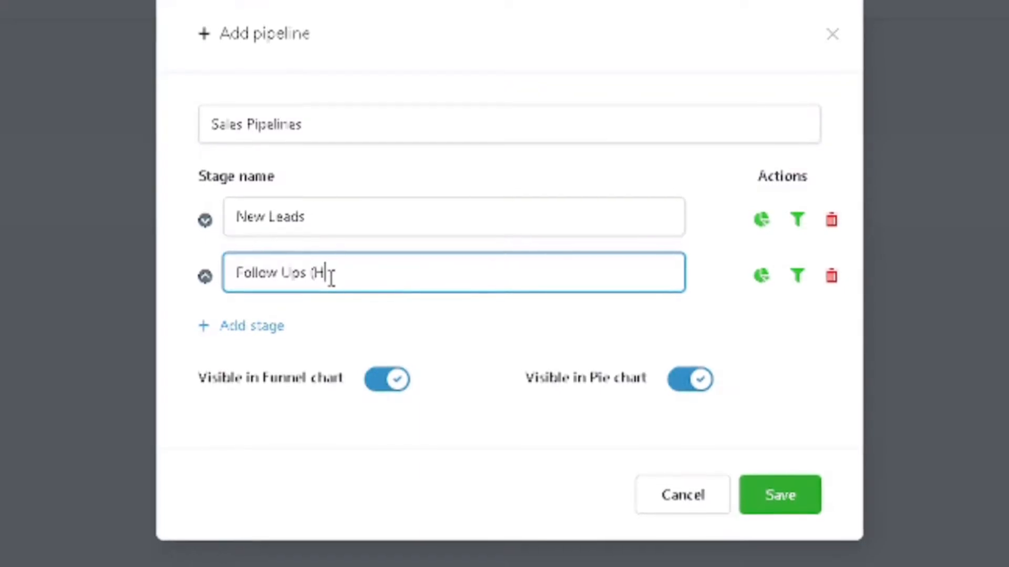
{"action": "type", "text": "oTLOEADS)"}
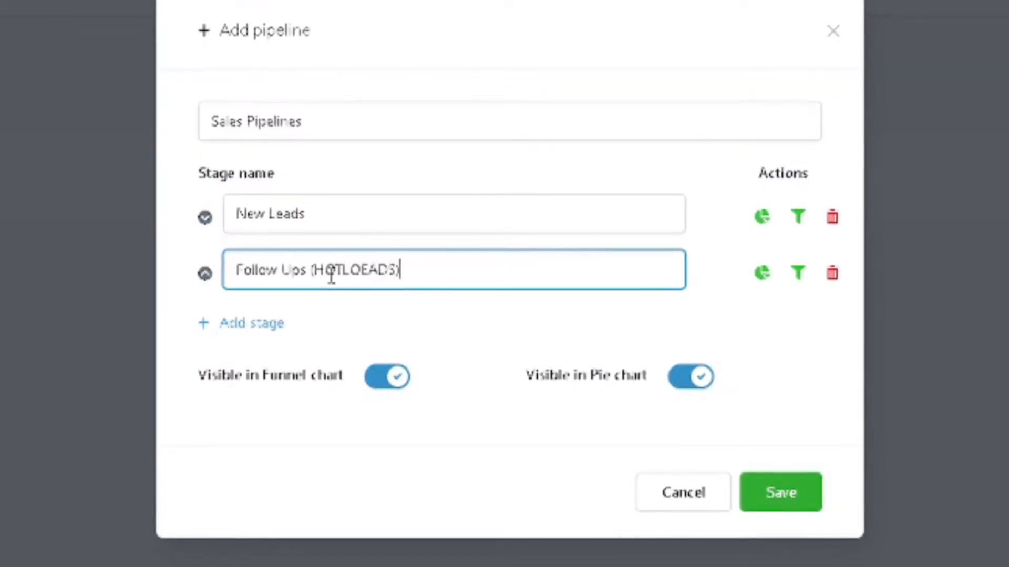
{"action": "left_click", "coordinate": [362, 265]}
{"action": "key", "text": "BackSpace"}
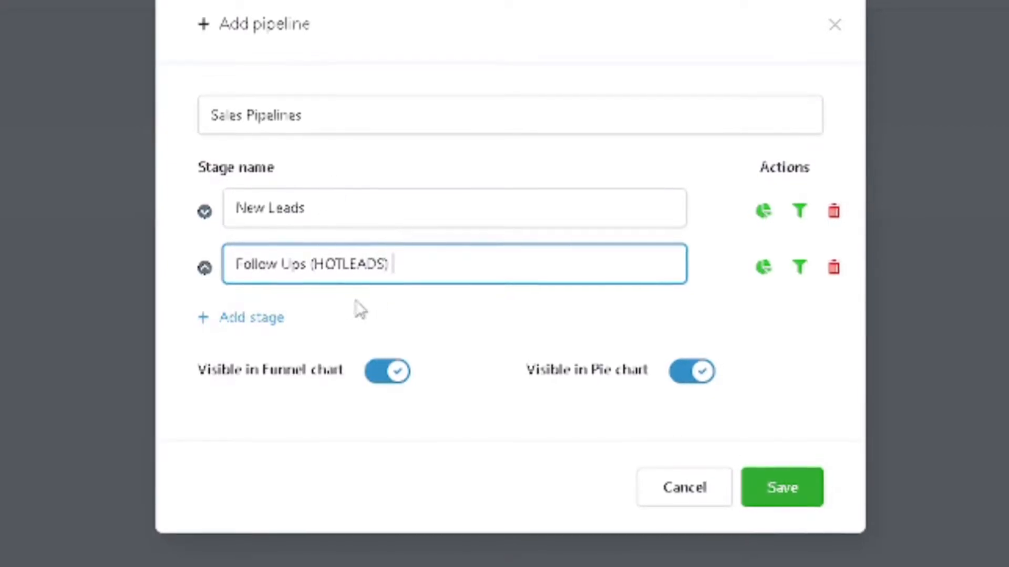
{"action": "left_click", "coordinate": [345, 261]}
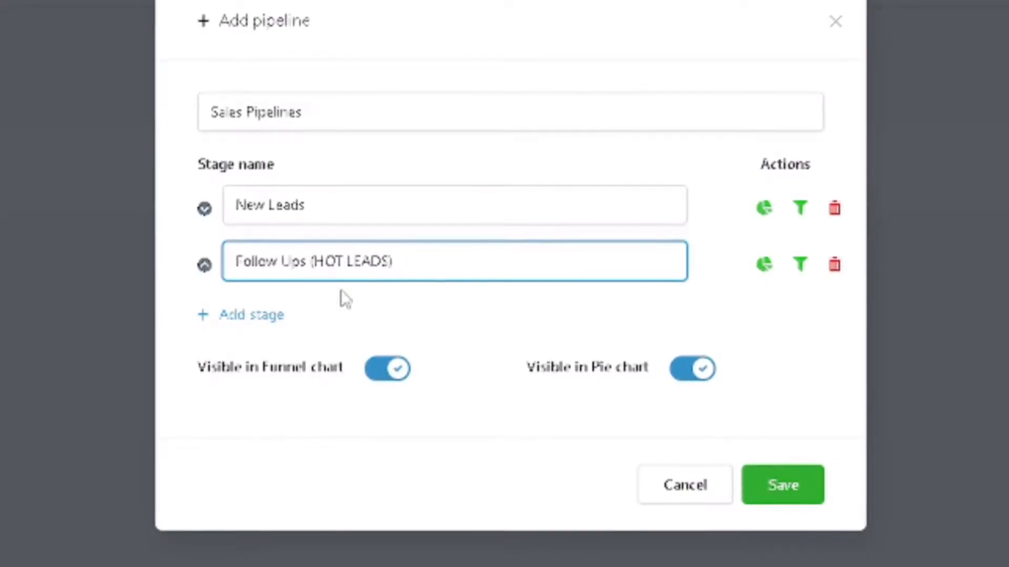
Step: Add three more stages to the pipeline, named "Consult", "Propose" and "Close" in that order
{"action": "left_click", "coordinate": [276, 316]}
{"action": "left_click", "coordinate": [399, 320]}
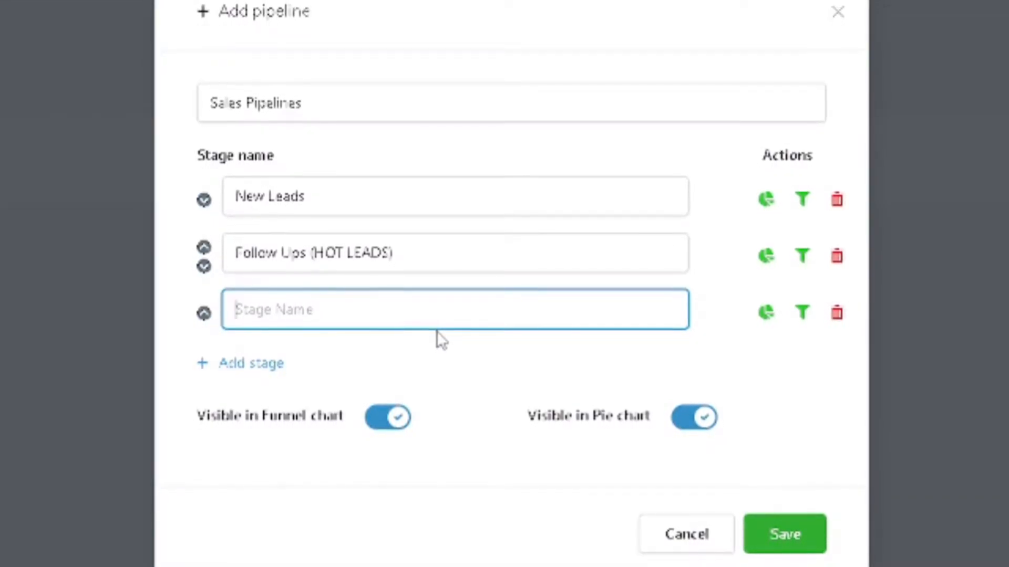
{"action": "type", "text": "Consult"}
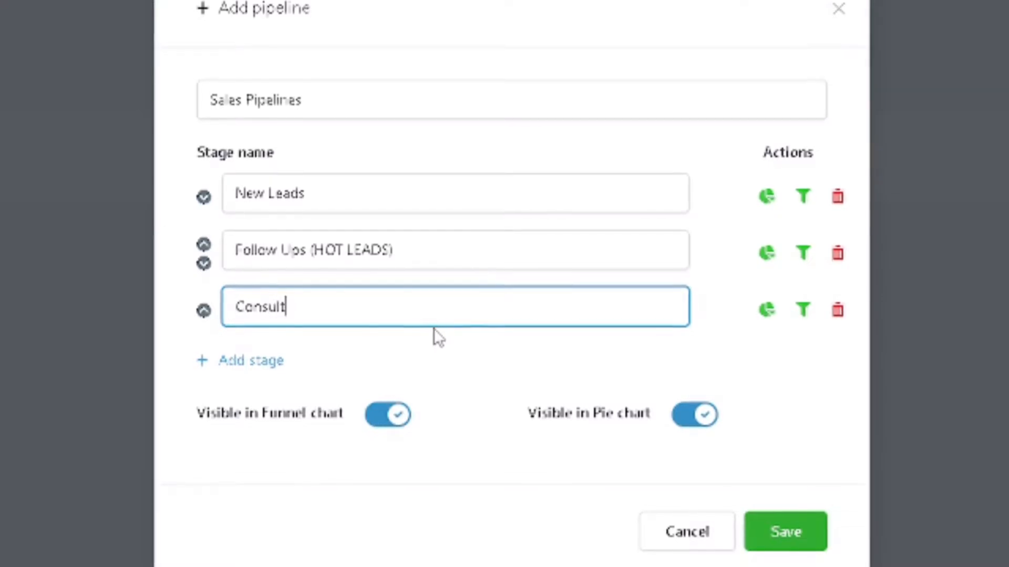
{"action": "left_click", "coordinate": [251, 360]}
{"action": "left_click", "coordinate": [289, 357]}
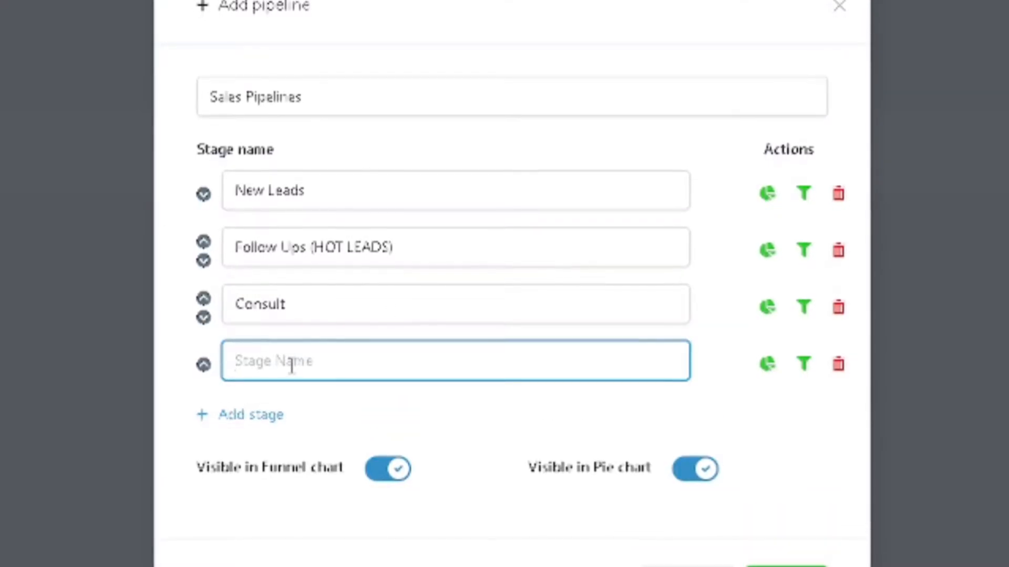
{"action": "type", "text": "Propose"}
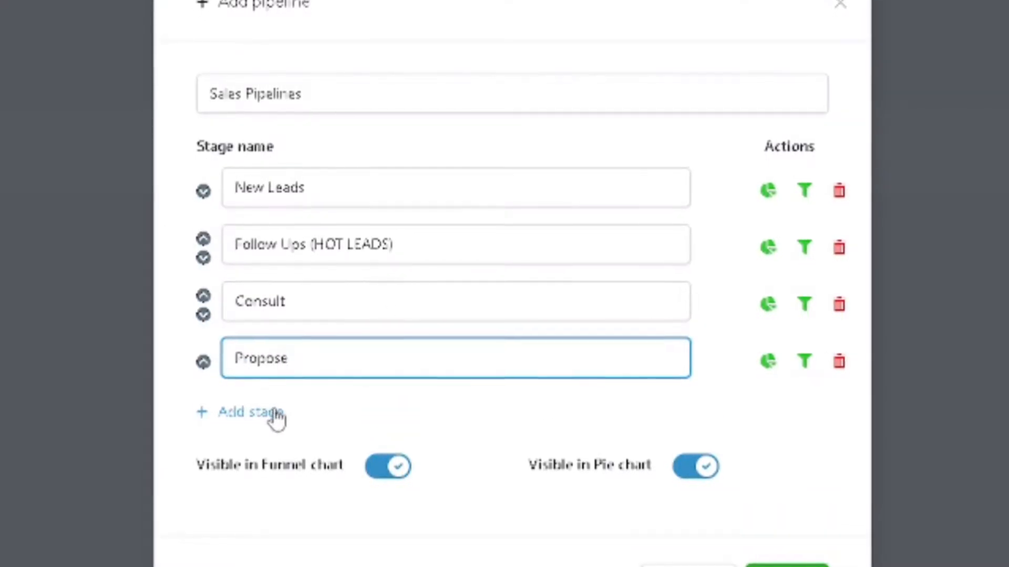
{"action": "left_click", "coordinate": [276, 415]}
{"action": "left_click", "coordinate": [300, 418]}
{"action": "type", "text": "Close"}
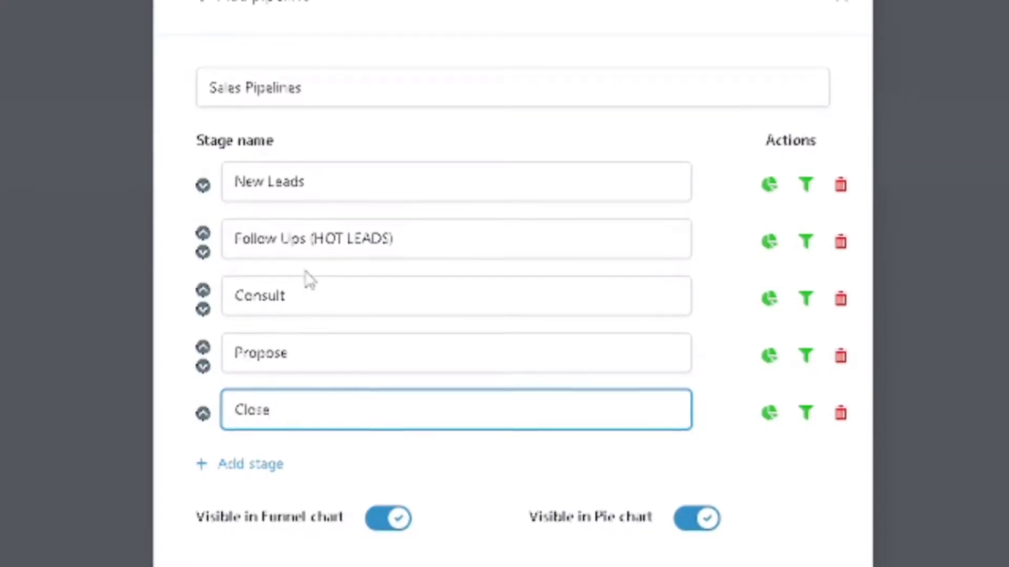
Step: Rename the Consult stage "Consult (Booked)"
{"action": "left_click", "coordinate": [305, 298]}
{"action": "type", "text": "(Book"}
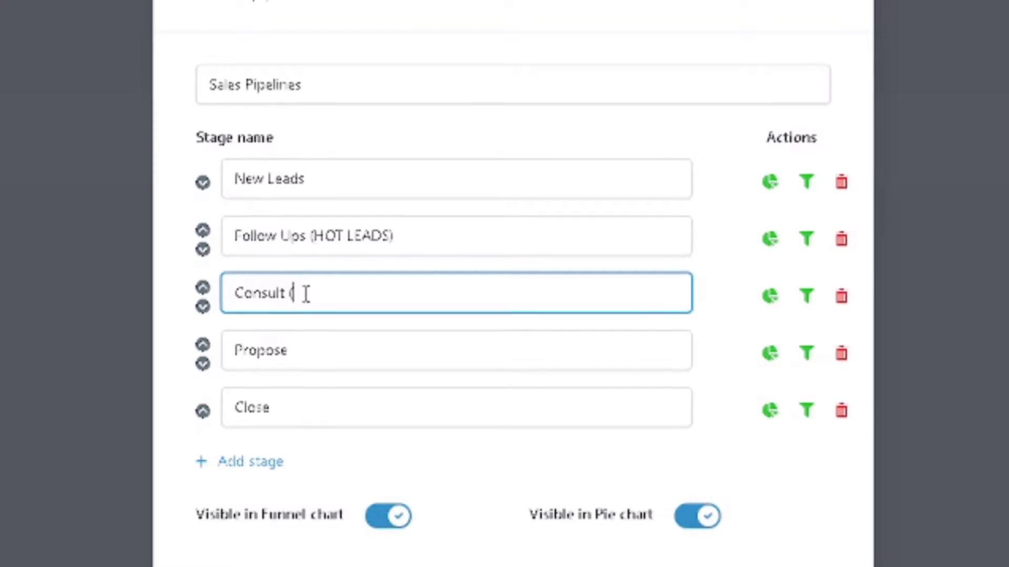
{"action": "type", "text": "in"}
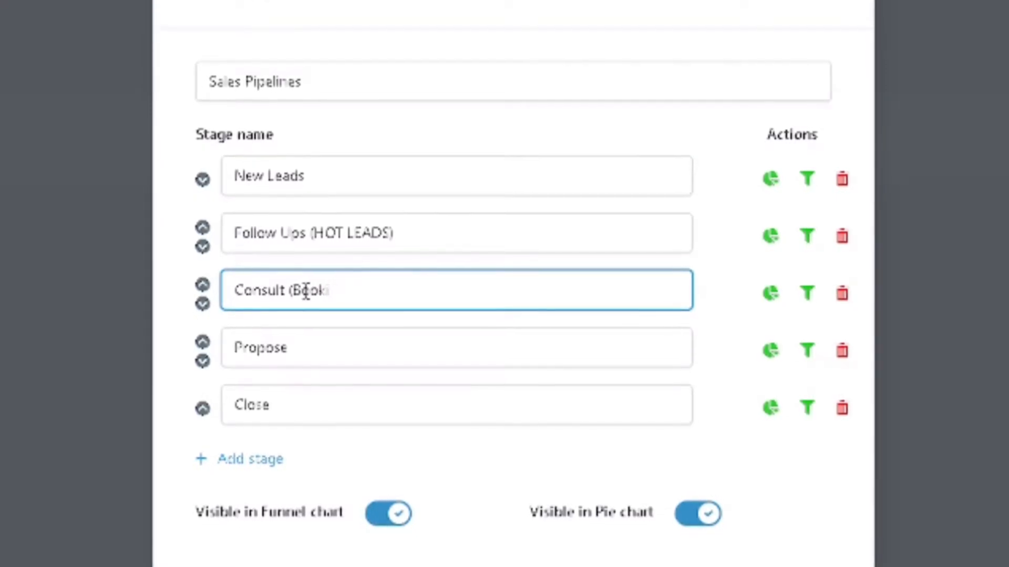
{"action": "key", "text": "BackSpace"}
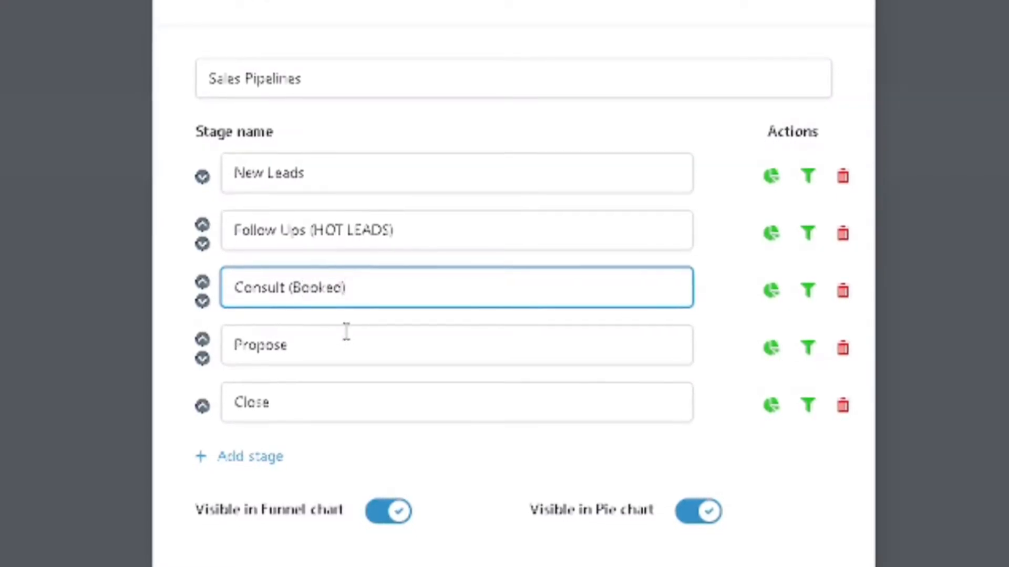
Step: Rename the last two stages "Proposed" and "Closed", and save the pipeline
{"action": "left_click", "coordinate": [346, 332]}
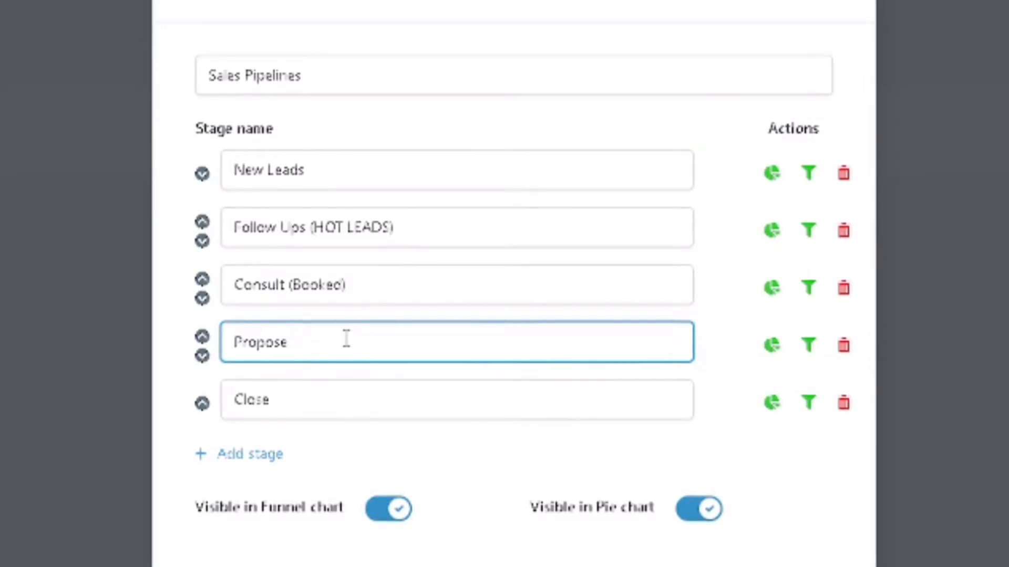
{"action": "type", "text": "d"}
{"action": "left_click", "coordinate": [311, 398]}
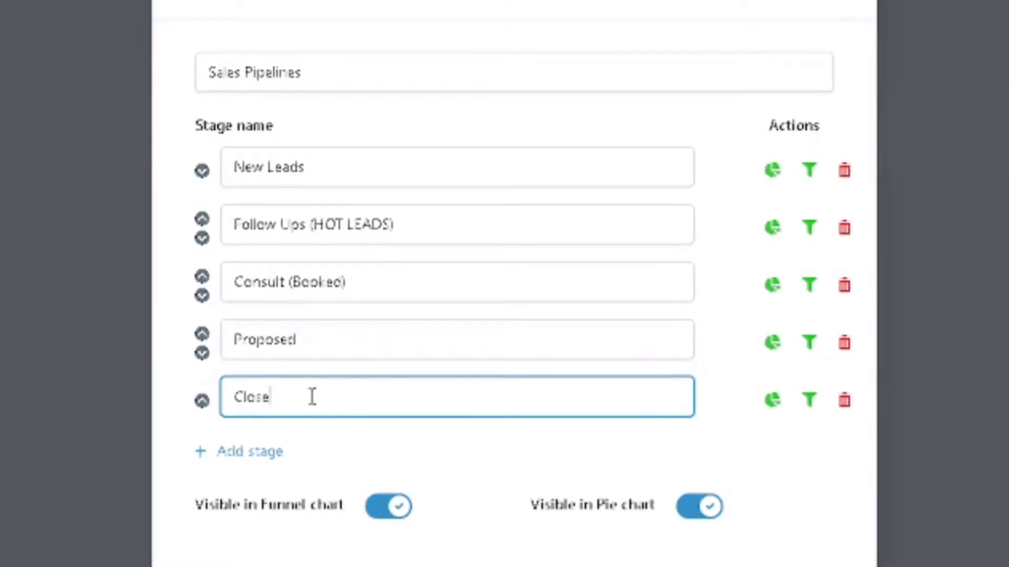
{"action": "type", "text": "d"}
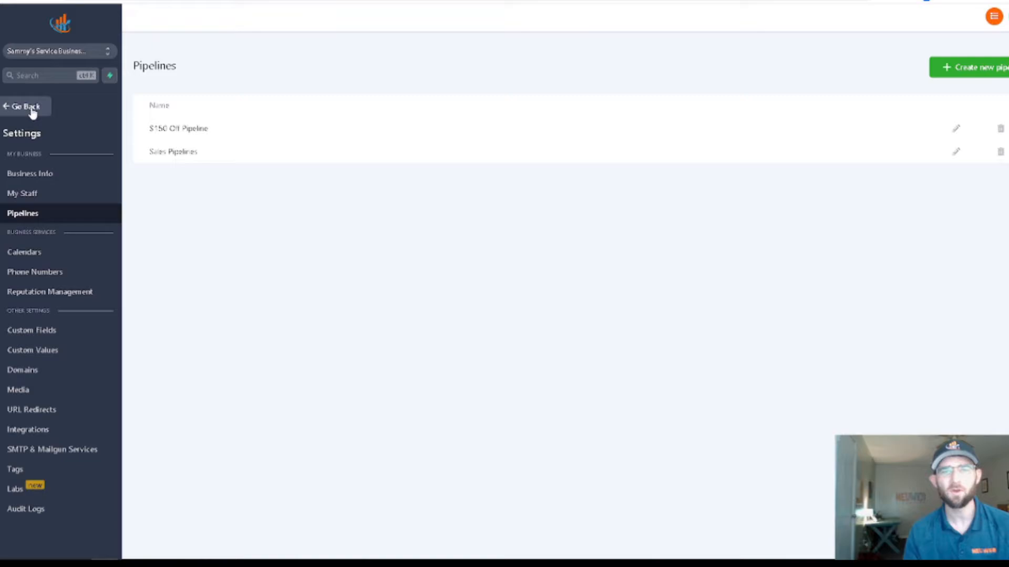
Step: Leave the settings for the Opportunities board and start adding a new opportunity to Sales Pipelines
{"action": "left_click", "coordinate": [29, 107]}
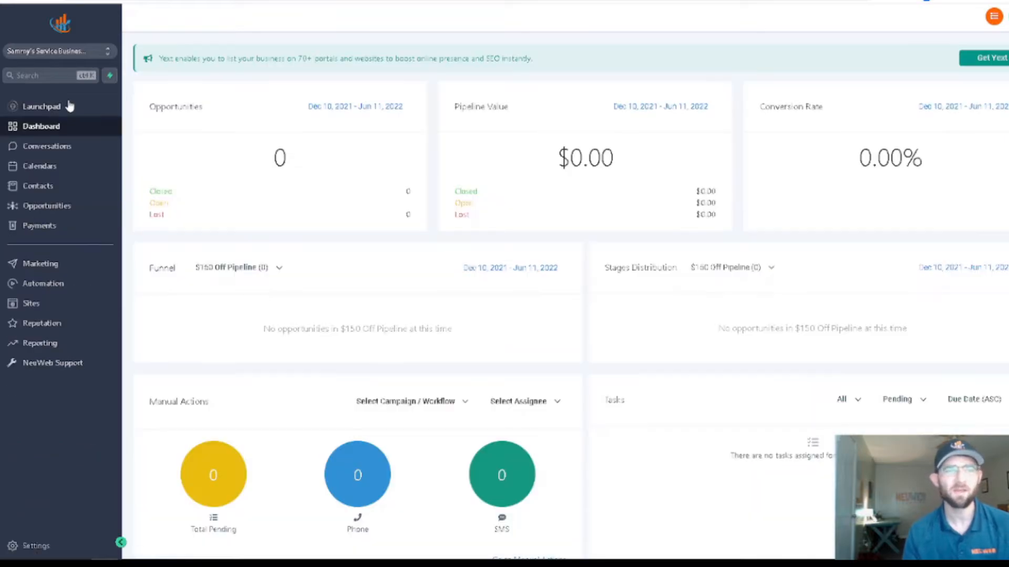
{"action": "left_click", "coordinate": [25, 210]}
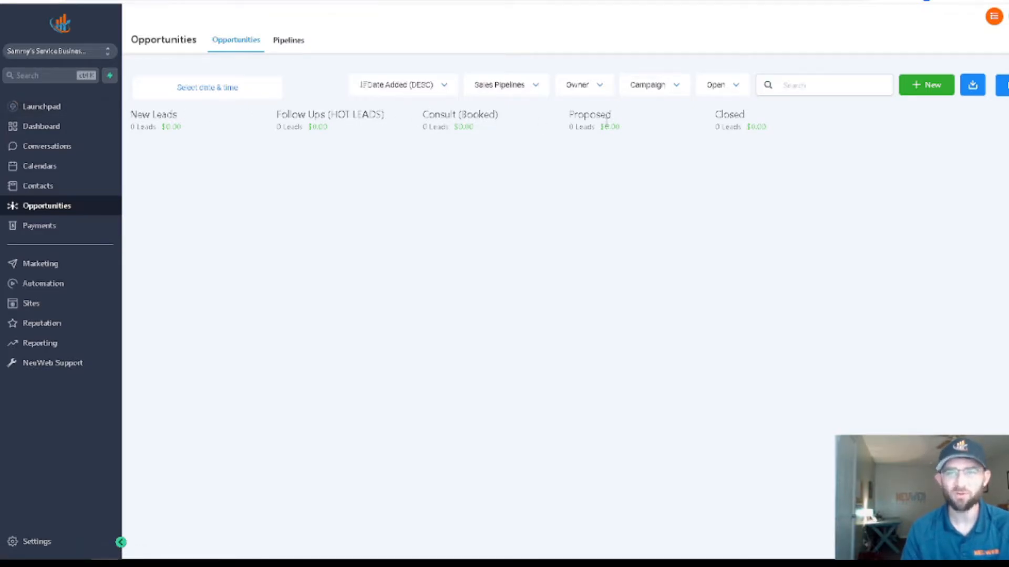
{"action": "left_click", "coordinate": [913, 94]}
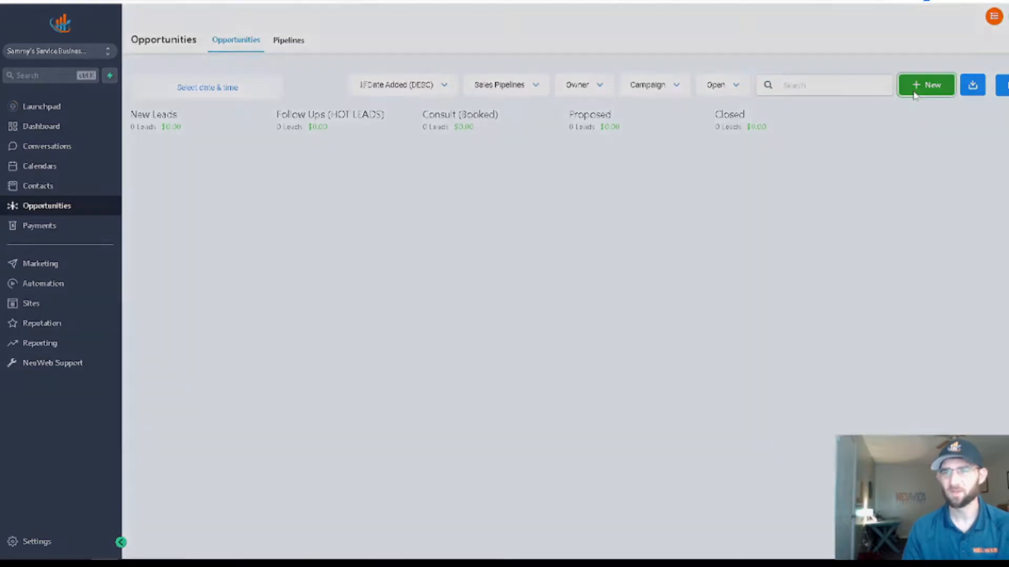
{"action": "left_click", "coordinate": [517, 158]}
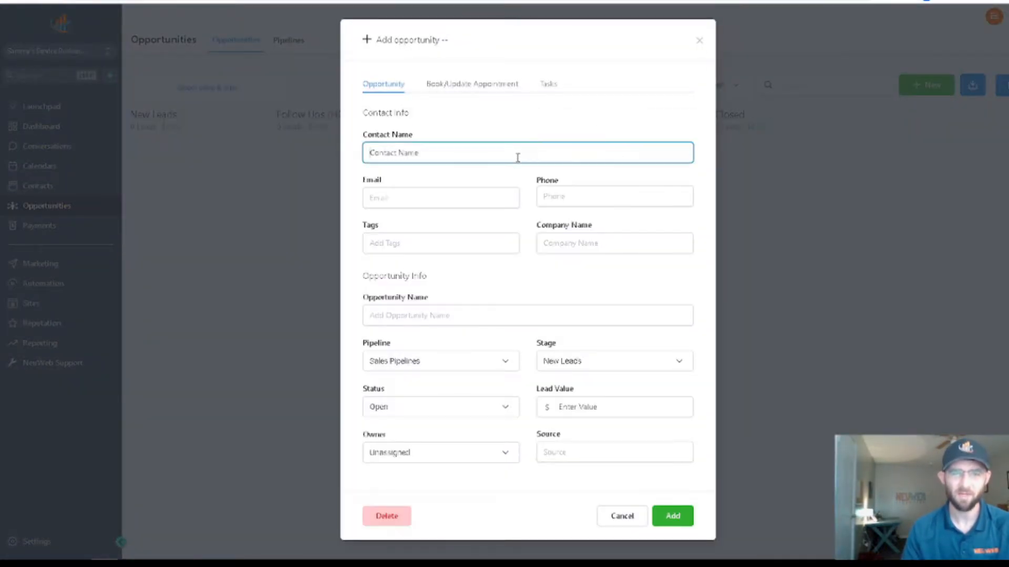
{"action": "type", "text": "SAnn"}
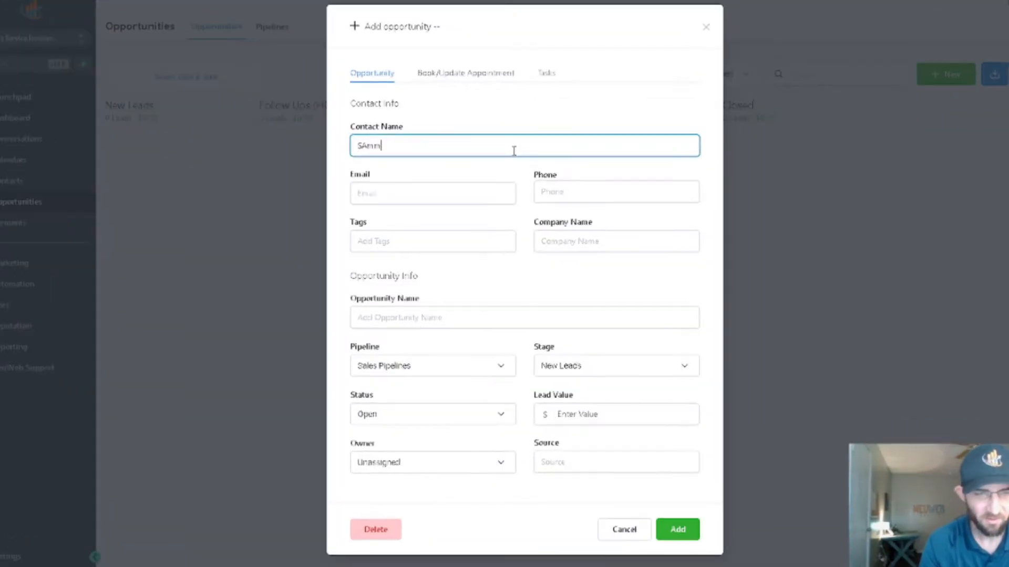
{"action": "type", "text": "y"}
{"action": "key", "text": "BackSpace"}
{"action": "key", "text": "BackSpace"}
{"action": "key", "text": "BackSpace"}
{"action": "key", "text": "BackSpace"}
{"action": "key", "text": "BackSpace"}
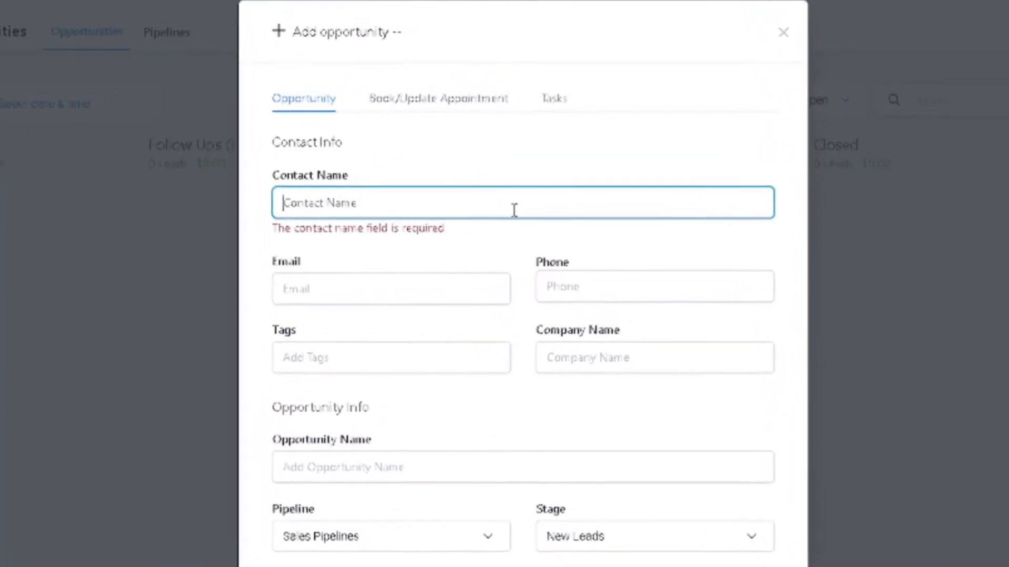
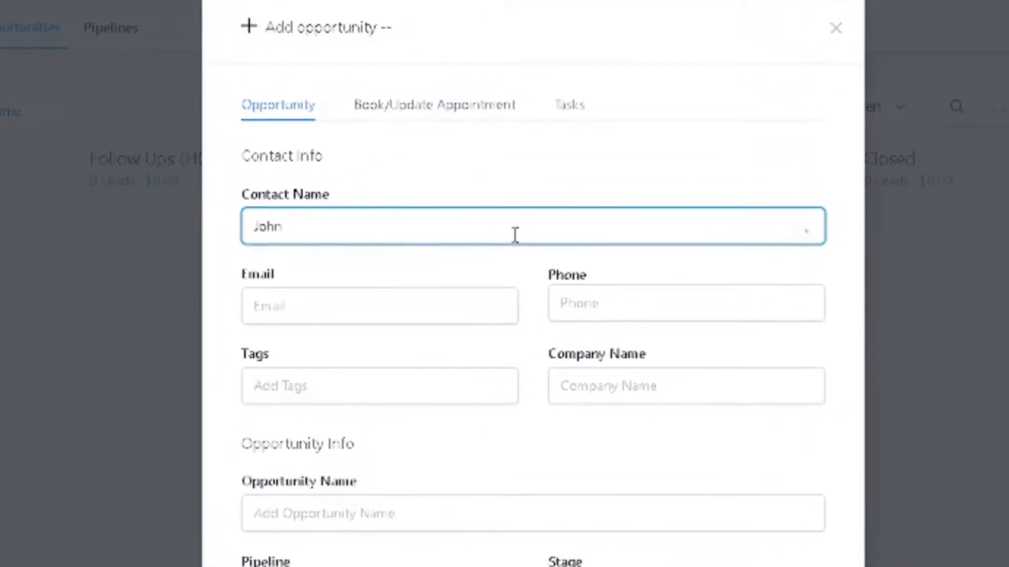
Step: Fill in the contact's full name and e-mail address for the new opportunity
{"action": "key", "text": "Tab"}
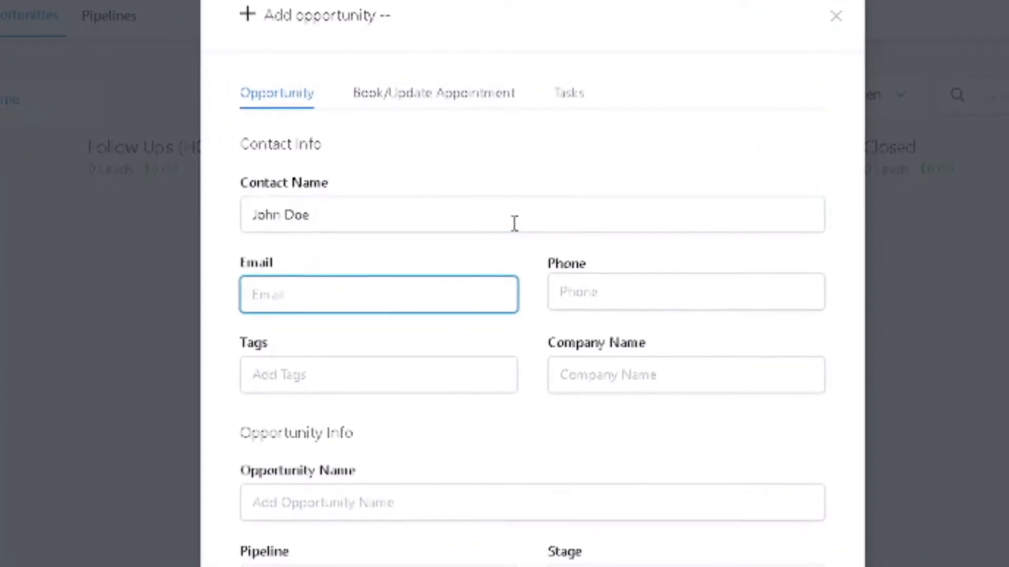
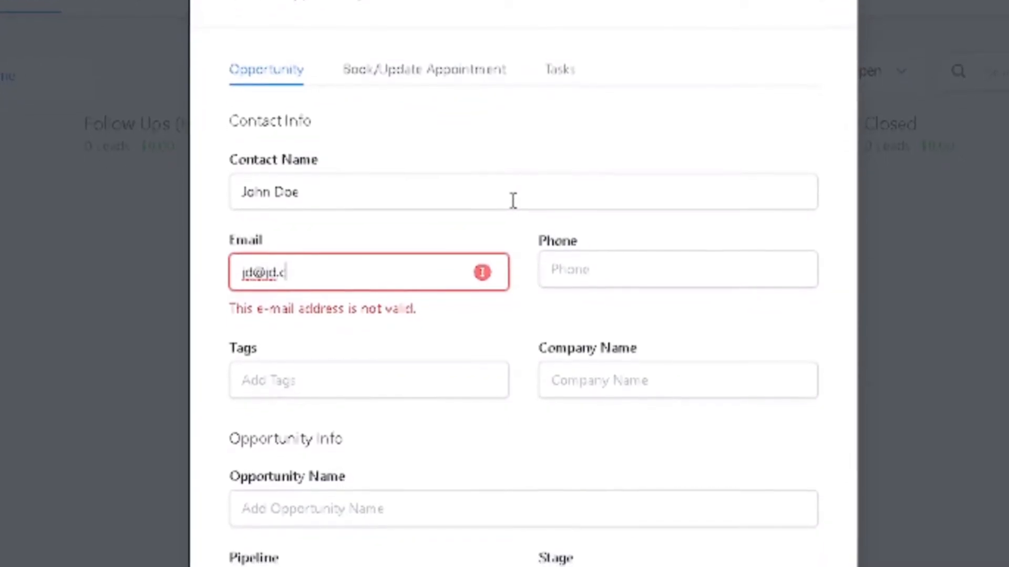
{"action": "key", "text": "Tab"}
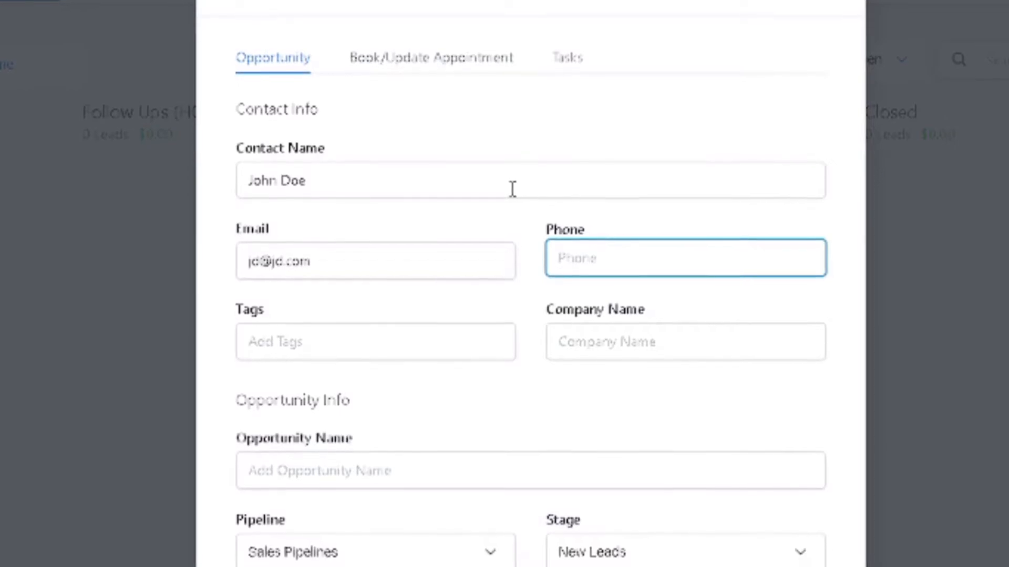
Step: Name the opportunity with the contact's full name in possessive form followed by "Business"
{"action": "left_click", "coordinate": [430, 471]}
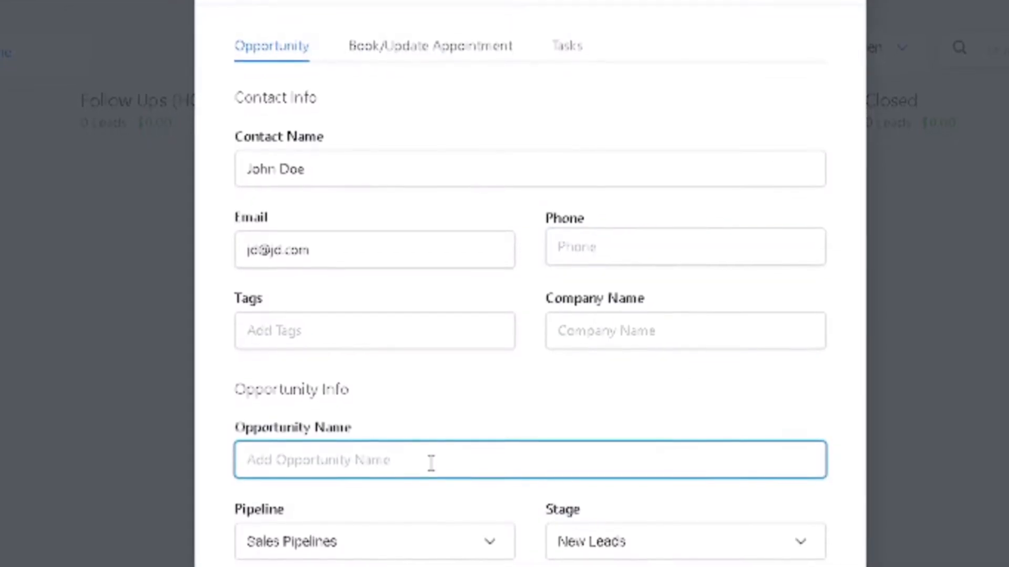
{"action": "type", "text": "John"}
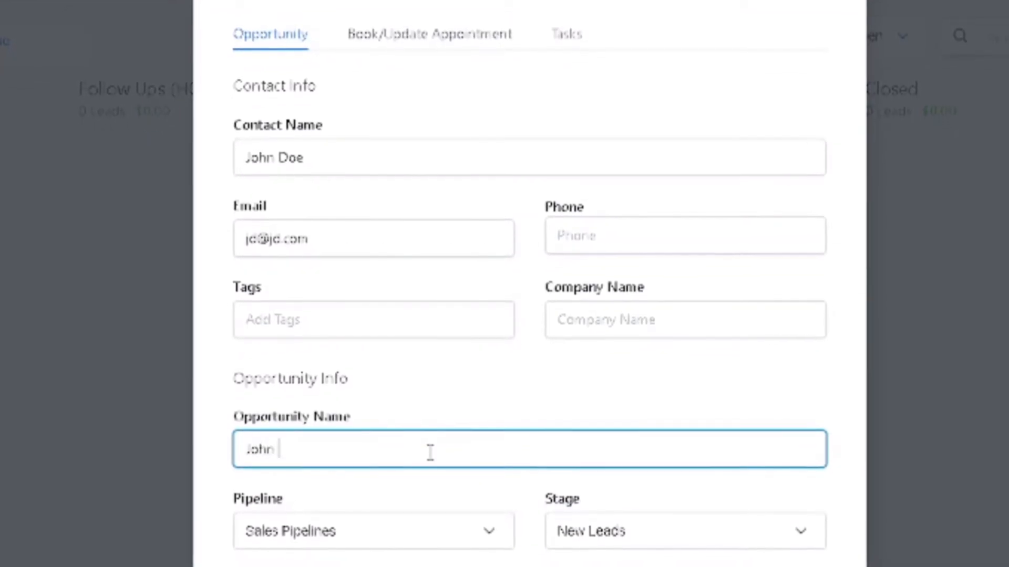
{"action": "type", "text": " Doe"}
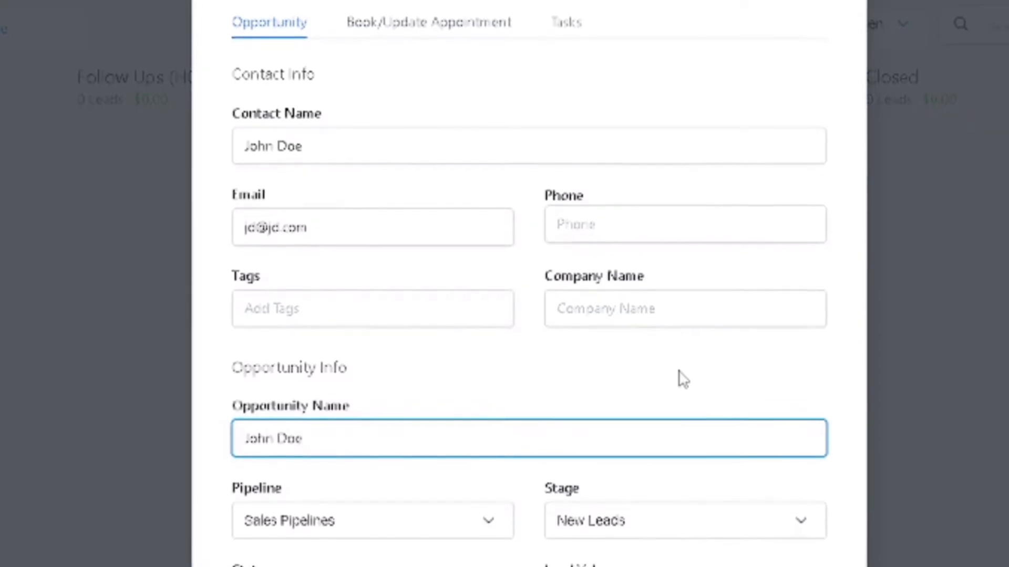
{"action": "type", "text": "'s Busine"}
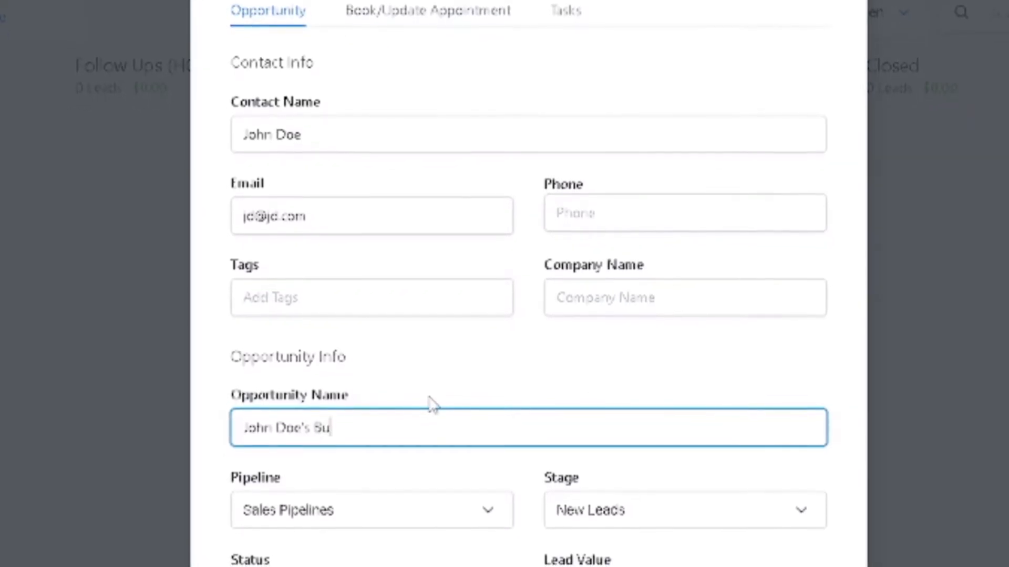
{"action": "type", "text": "ss"}
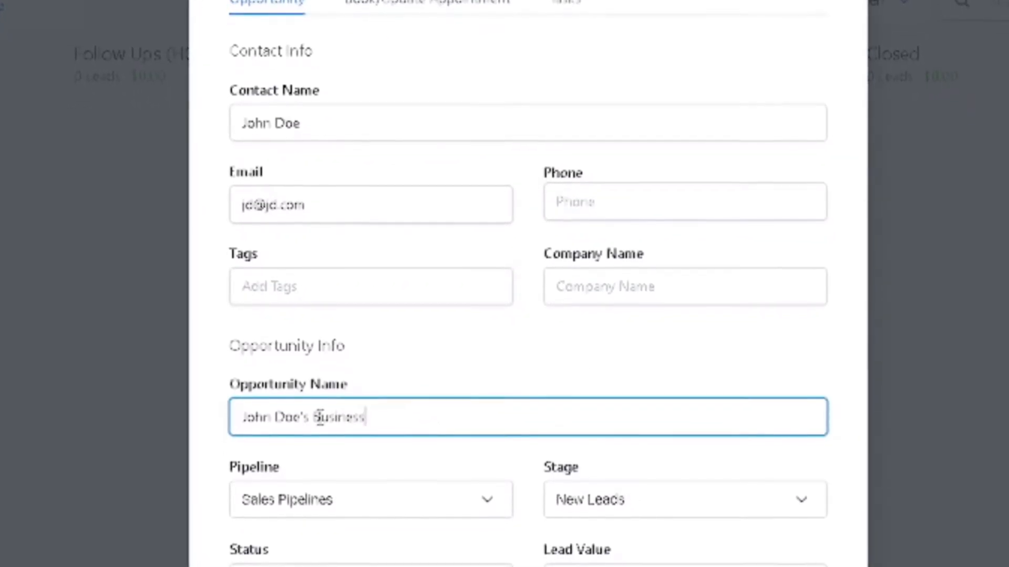
{"action": "left_click", "coordinate": [634, 566]}
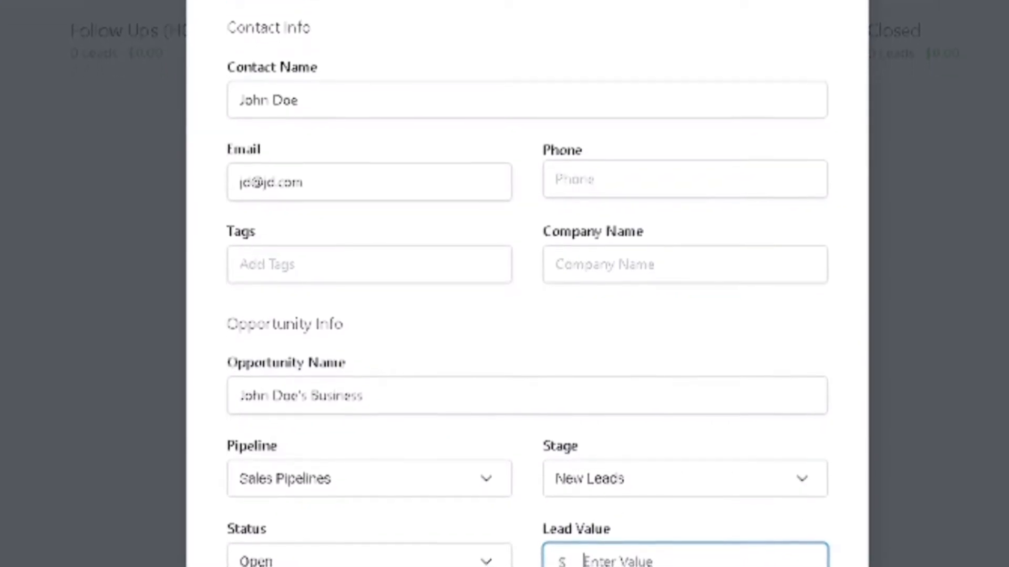
Step: Replace "Business" at the end of the opportunity name with "Residence"
{"action": "left_click_drag", "start_coordinate": [304, 401], "coordinate": [499, 403]}
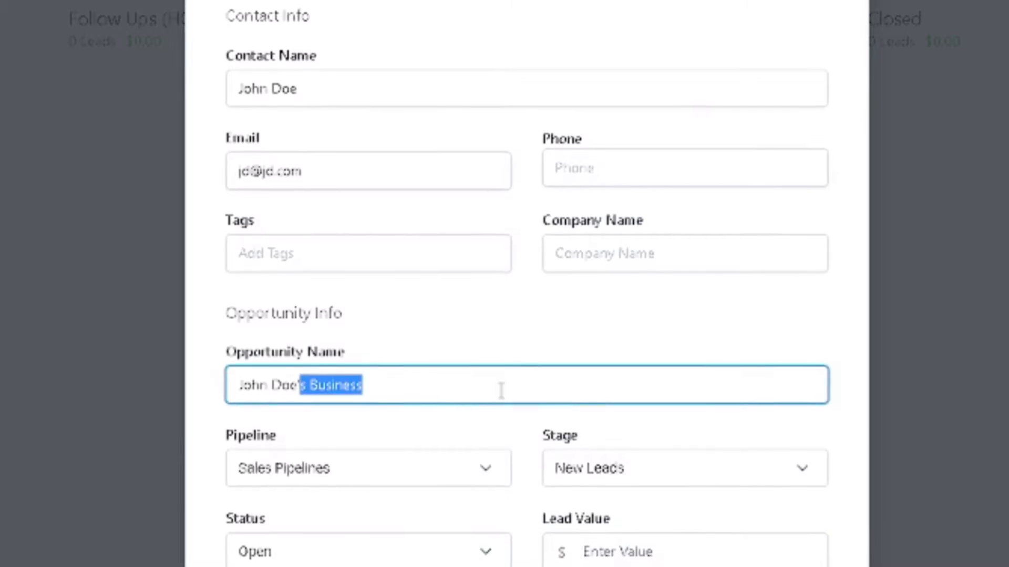
{"action": "type", "text": "s Reside"}
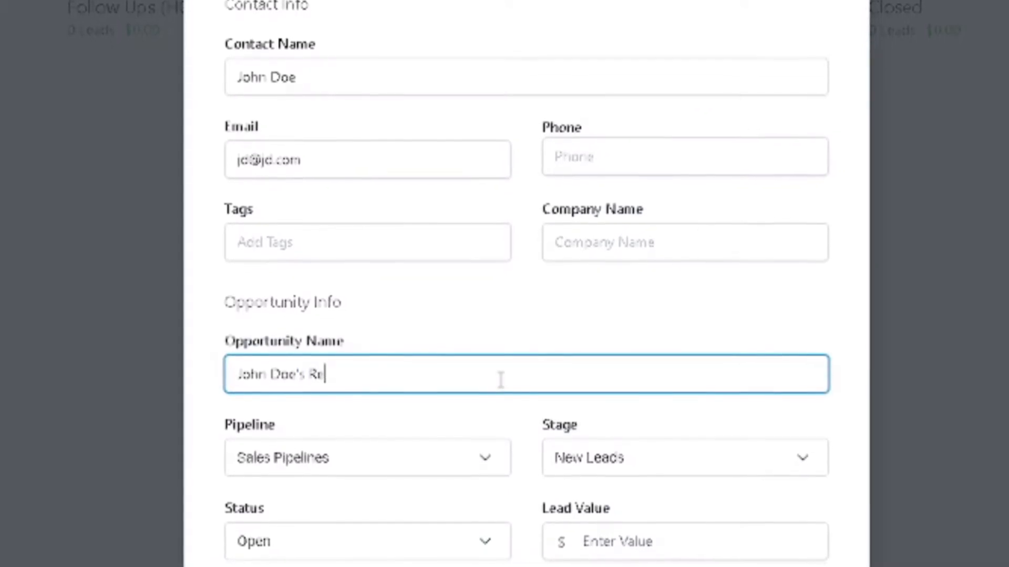
{"action": "type", "text": "nce"}
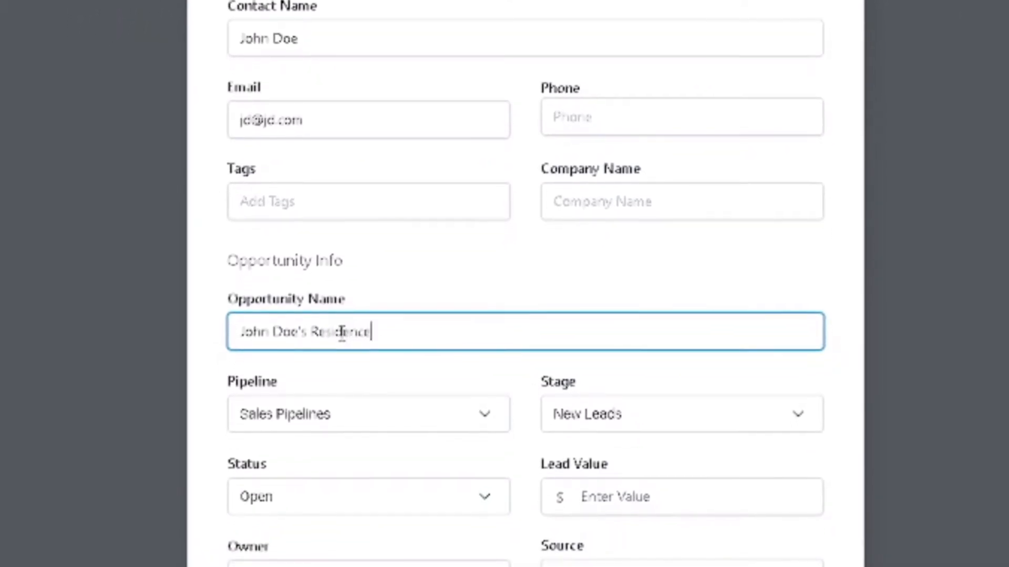
Step: Set the lead value to 12000 and assign the staff user as the opportunity's owner
{"action": "left_click", "coordinate": [644, 481]}
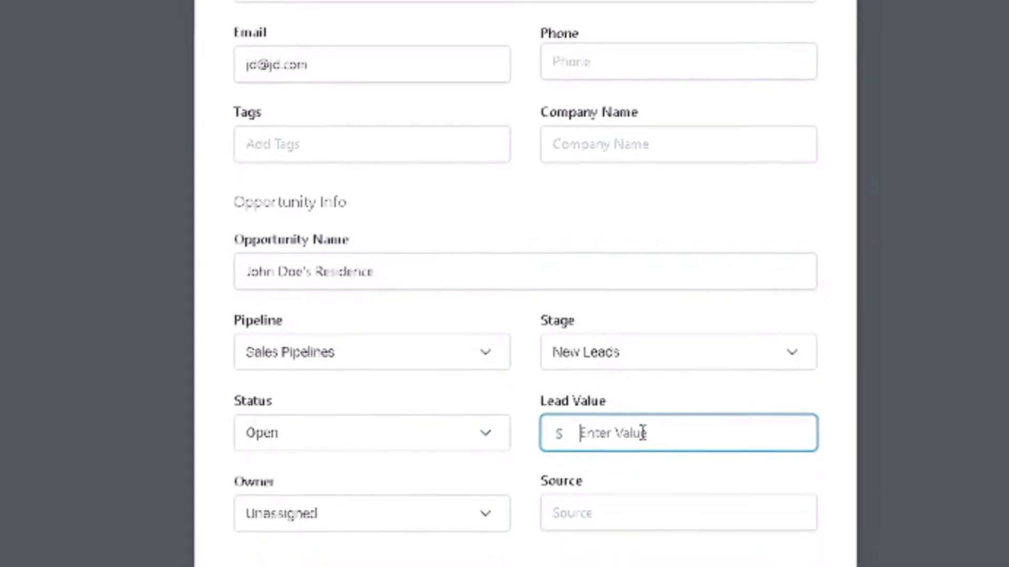
{"action": "type", "text": "120"}
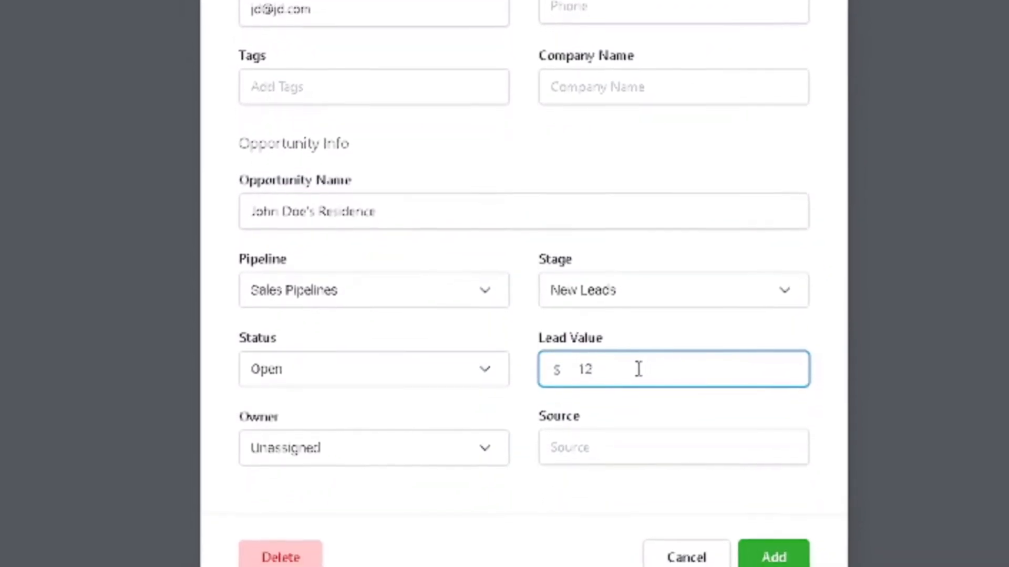
{"action": "type", "text": "000.00"}
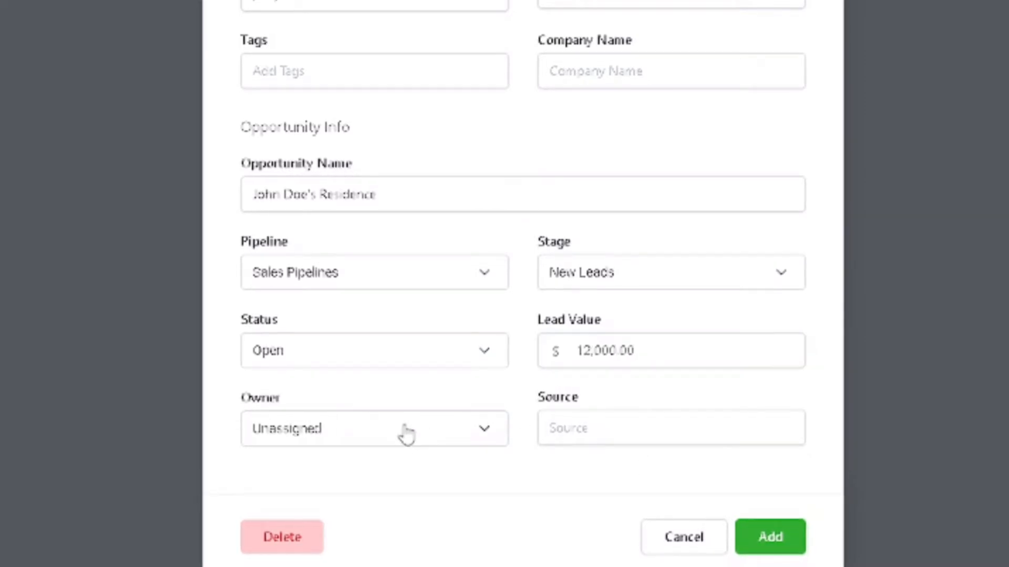
{"action": "left_click", "coordinate": [407, 434]}
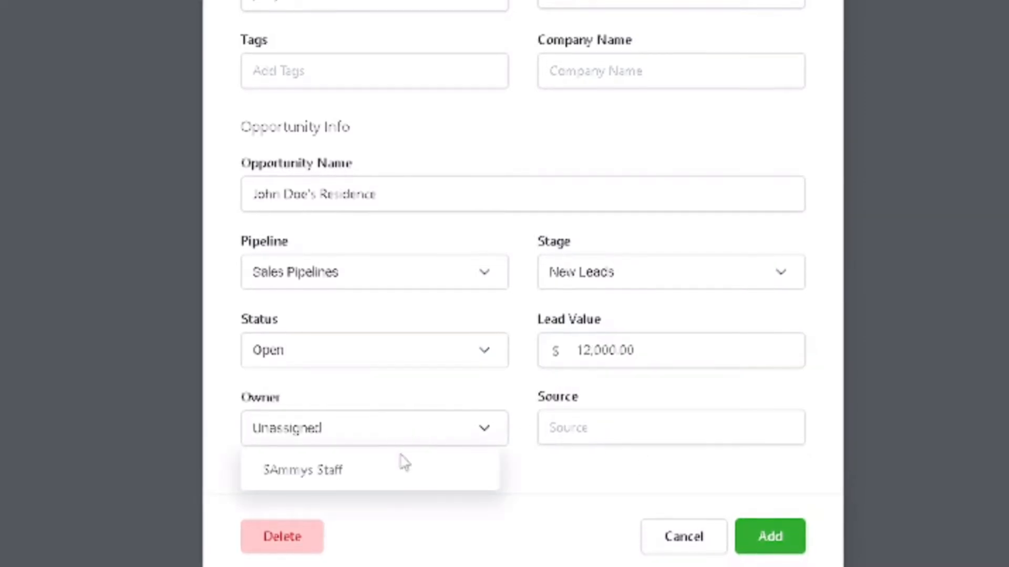
{"action": "left_click", "coordinate": [423, 400]}
{"action": "left_click", "coordinate": [416, 441]}
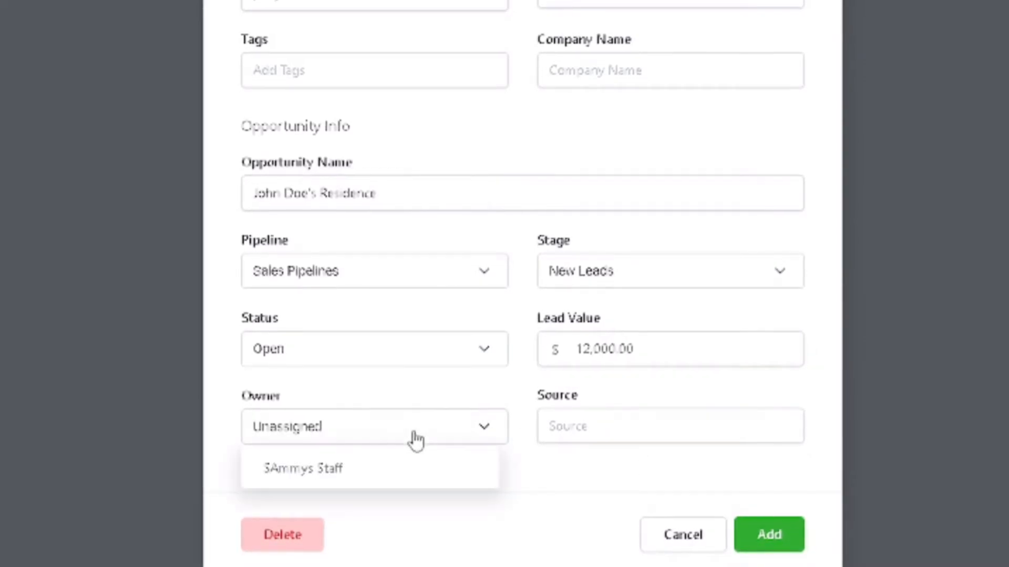
{"action": "left_click", "coordinate": [390, 477]}
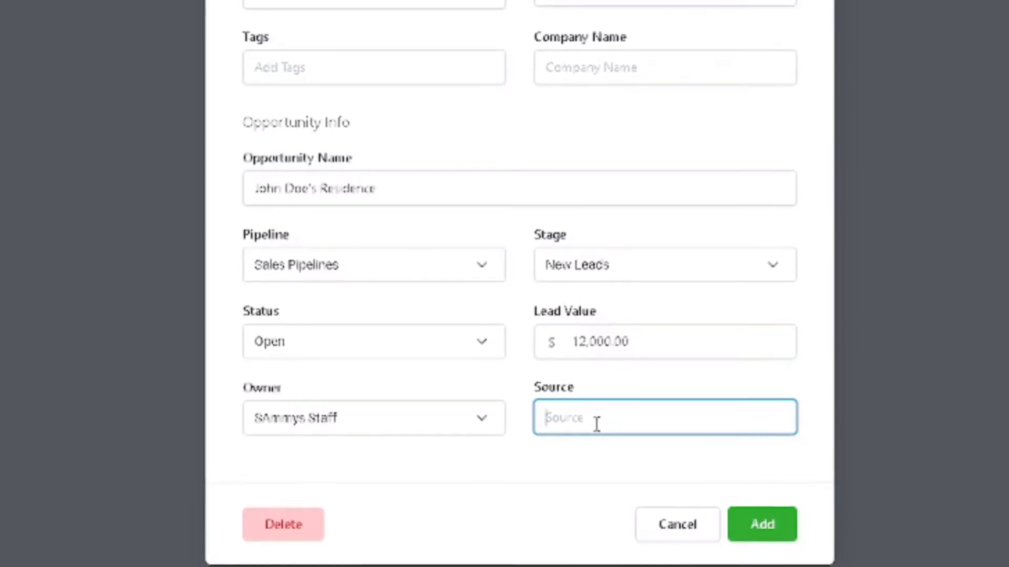
Step: Enter "Website Form" as the source and add the opportunity to the pipeline
{"action": "type", "text": "Website F"}
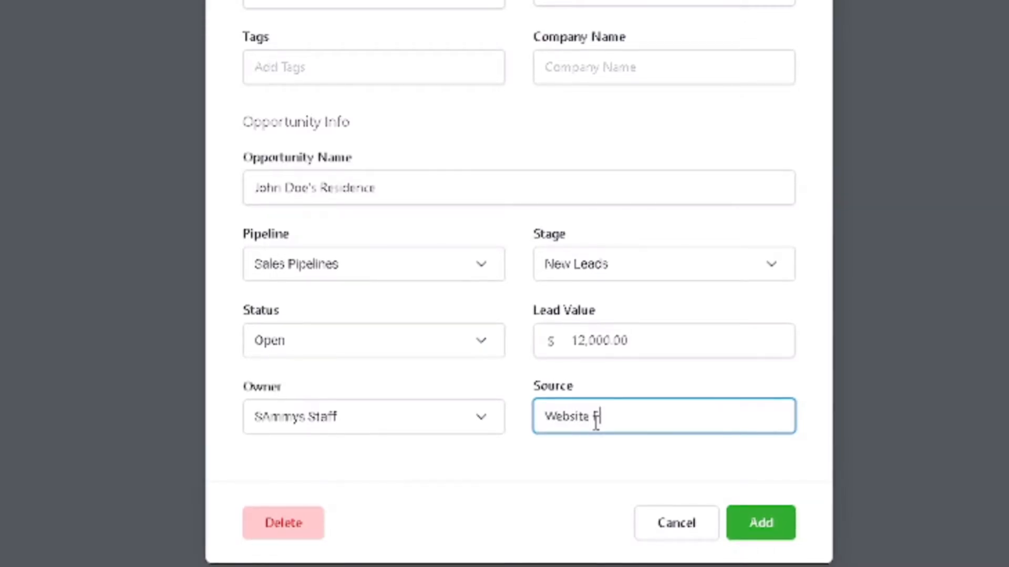
{"action": "type", "text": "orm"}
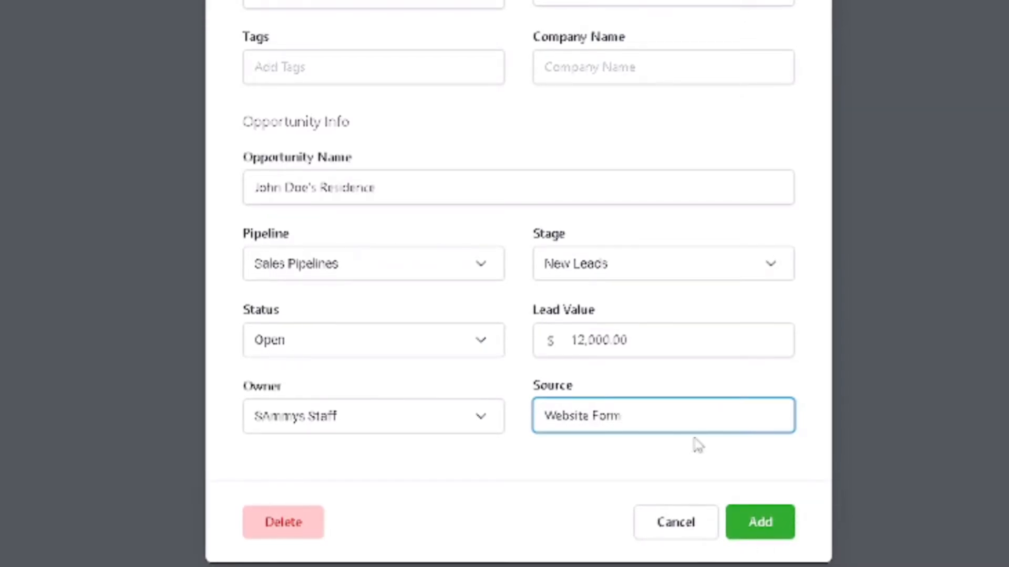
{"action": "left_click", "coordinate": [766, 525]}
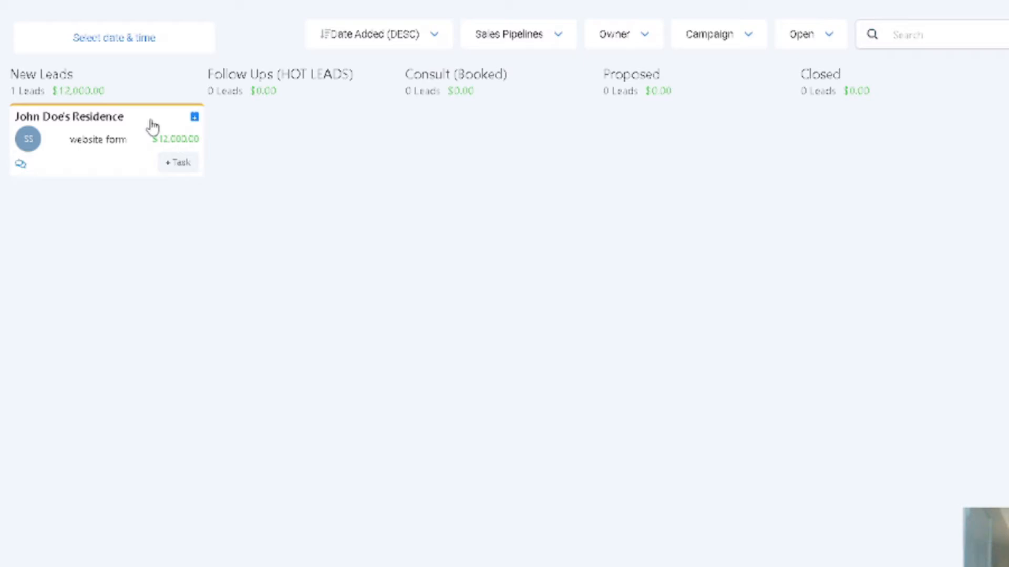
Step: Move the opportunity card from New Leads to Follow Ups (HOT LEADS) and on to Consult (Booked)
{"action": "left_click_drag", "start_coordinate": [152, 126], "coordinate": [343, 126]}
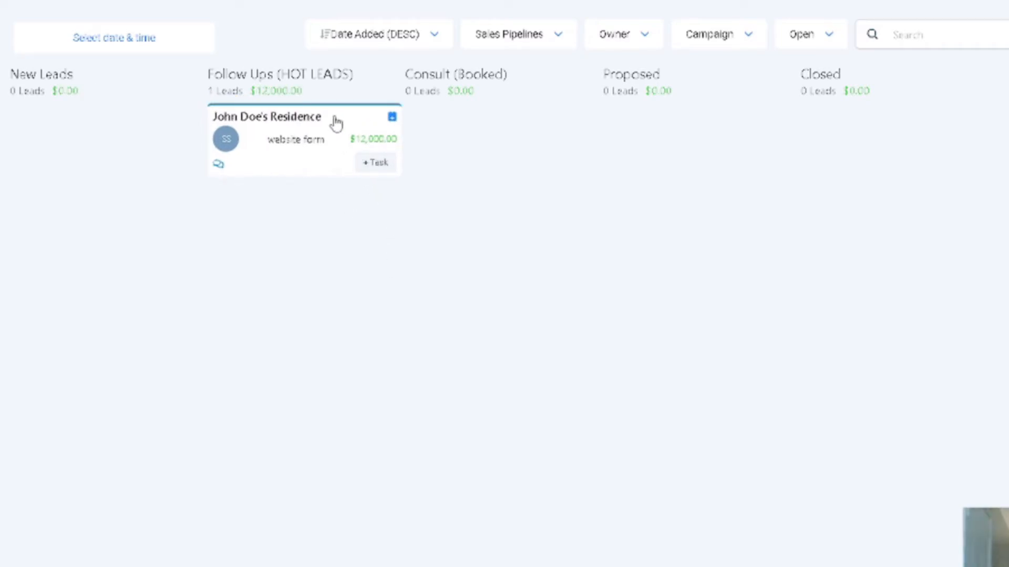
{"action": "left_click_drag", "start_coordinate": [336, 124], "coordinate": [485, 149]}
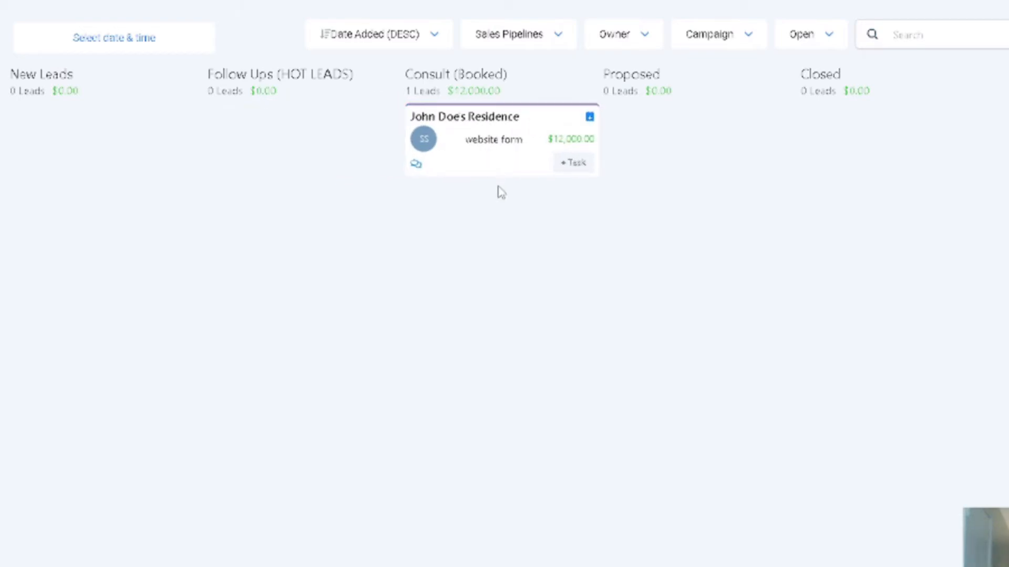
Step: Set the lead value of the opportunity in Consult (Booked) to 32000 and save it
{"action": "left_click", "coordinate": [540, 143]}
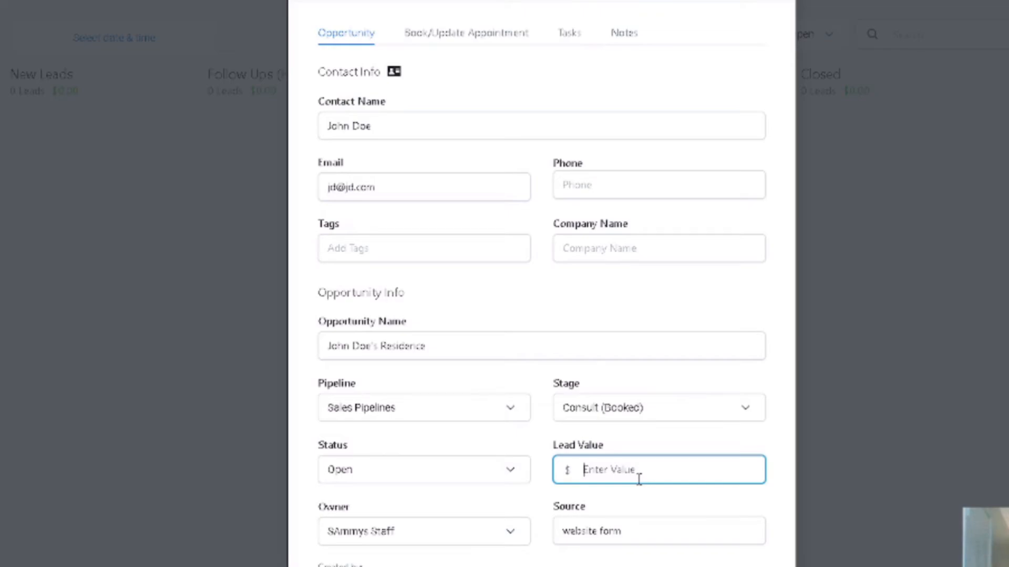
{"action": "type", "text": "32000"}
{"action": "left_click", "coordinate": [703, 498]}
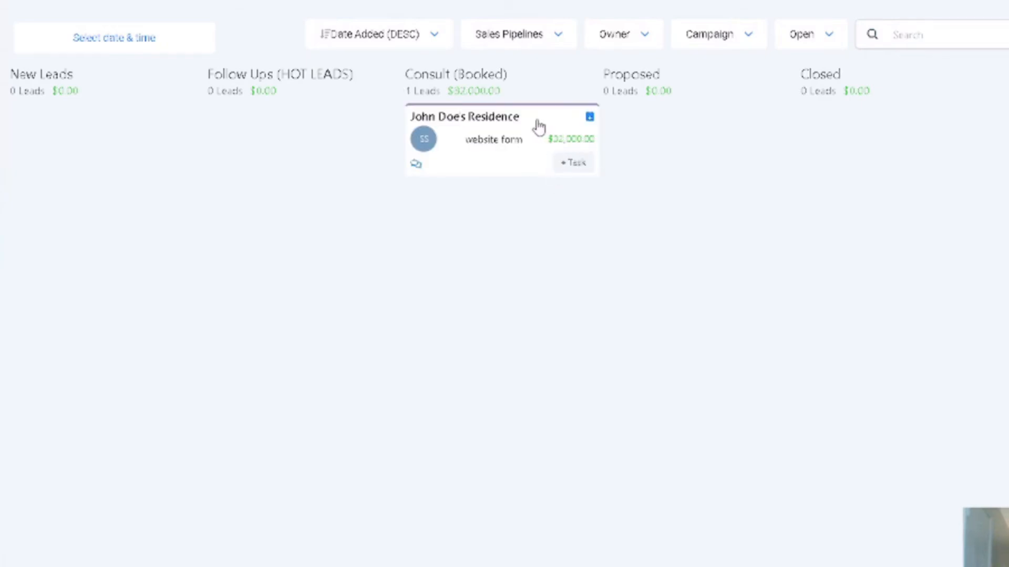
Step: Move the opportunity card from Consult (Booked) to Proposed and on to Closed
{"action": "left_click_drag", "start_coordinate": [537, 126], "coordinate": [750, 140]}
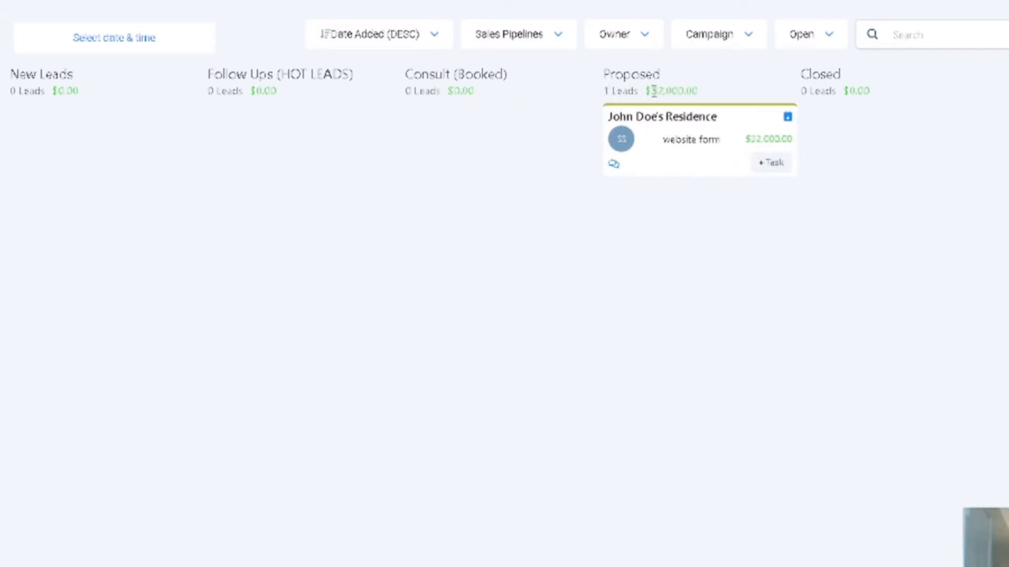
{"action": "left_click_drag", "start_coordinate": [652, 92], "coordinate": [792, 96]}
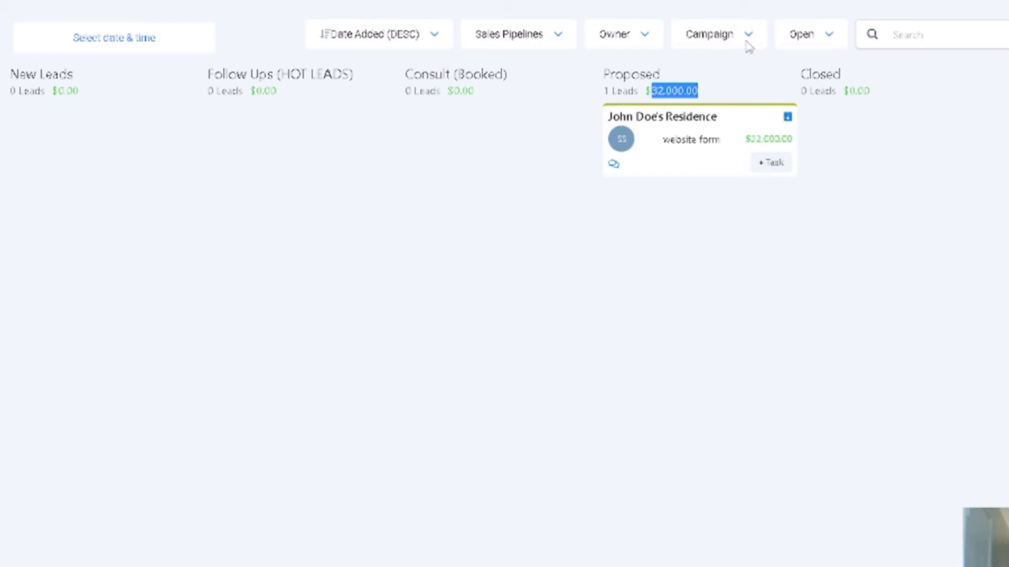
{"action": "left_click", "coordinate": [648, 87]}
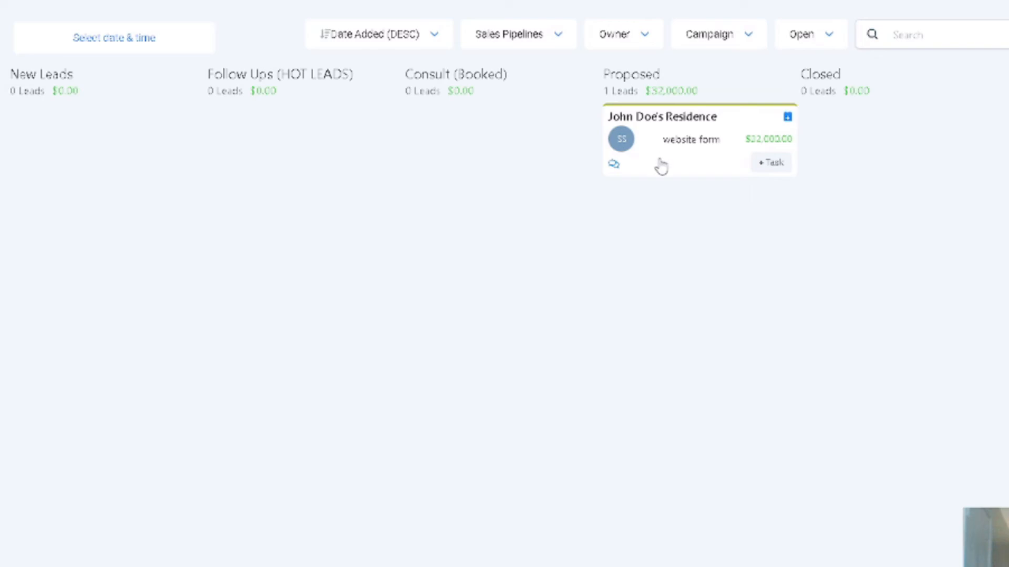
{"action": "left_click_drag", "start_coordinate": [660, 164], "coordinate": [837, 133]}
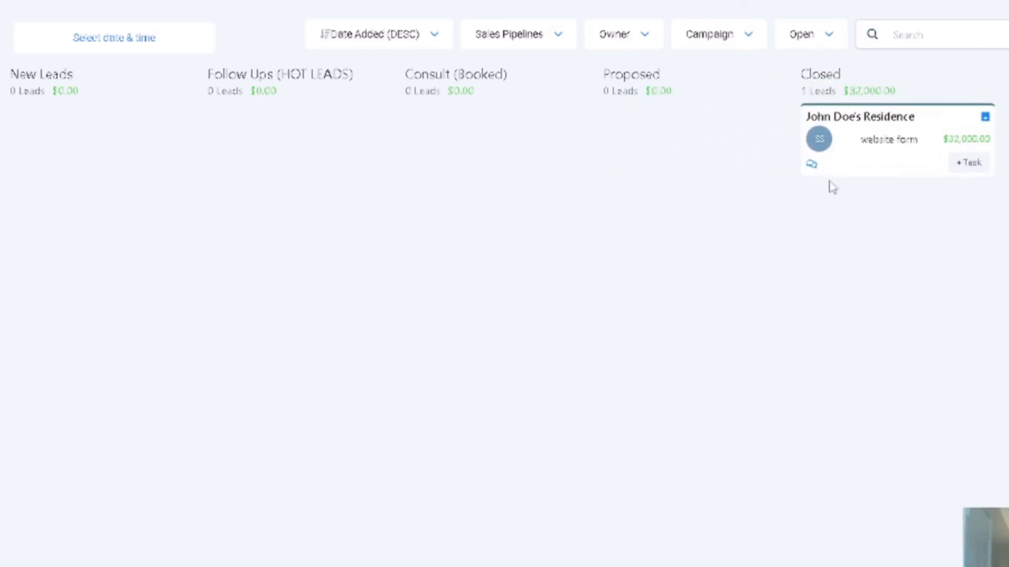